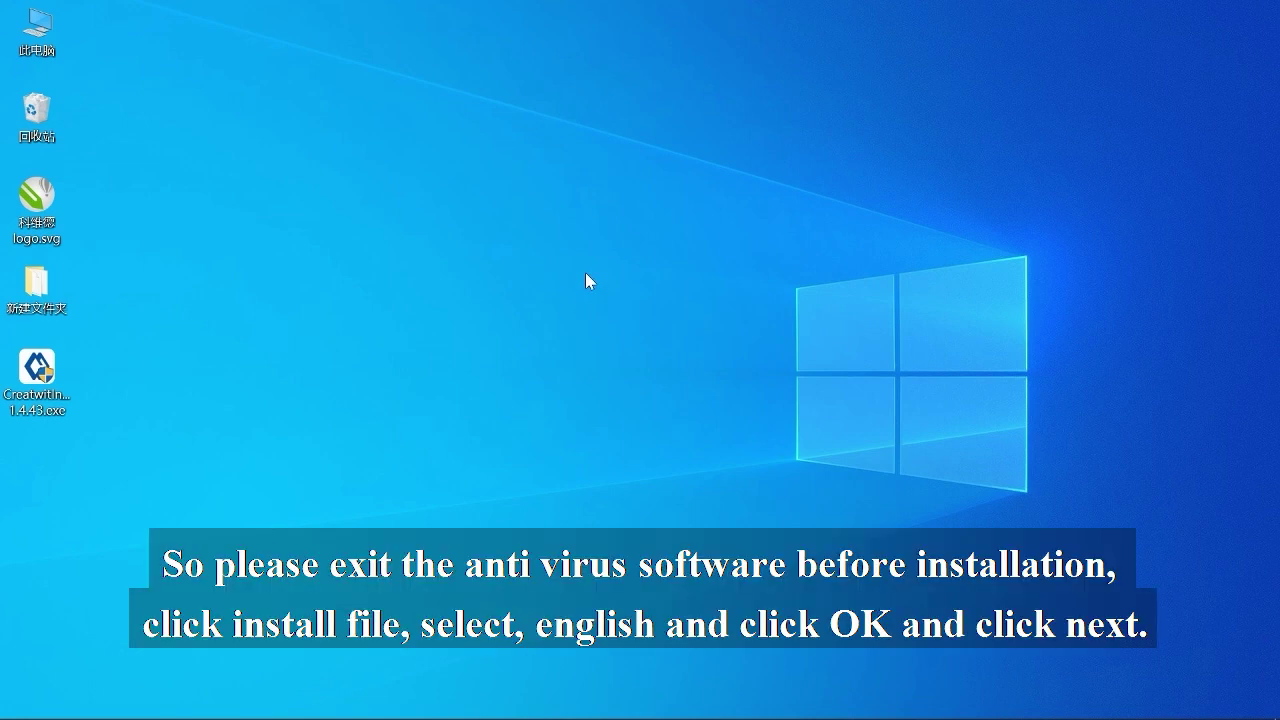
# - Start the Creatwit 1.4.43 installer from the desktop in 中文(简体) and continue to the licence agreement
pyautogui.click(32, 372)
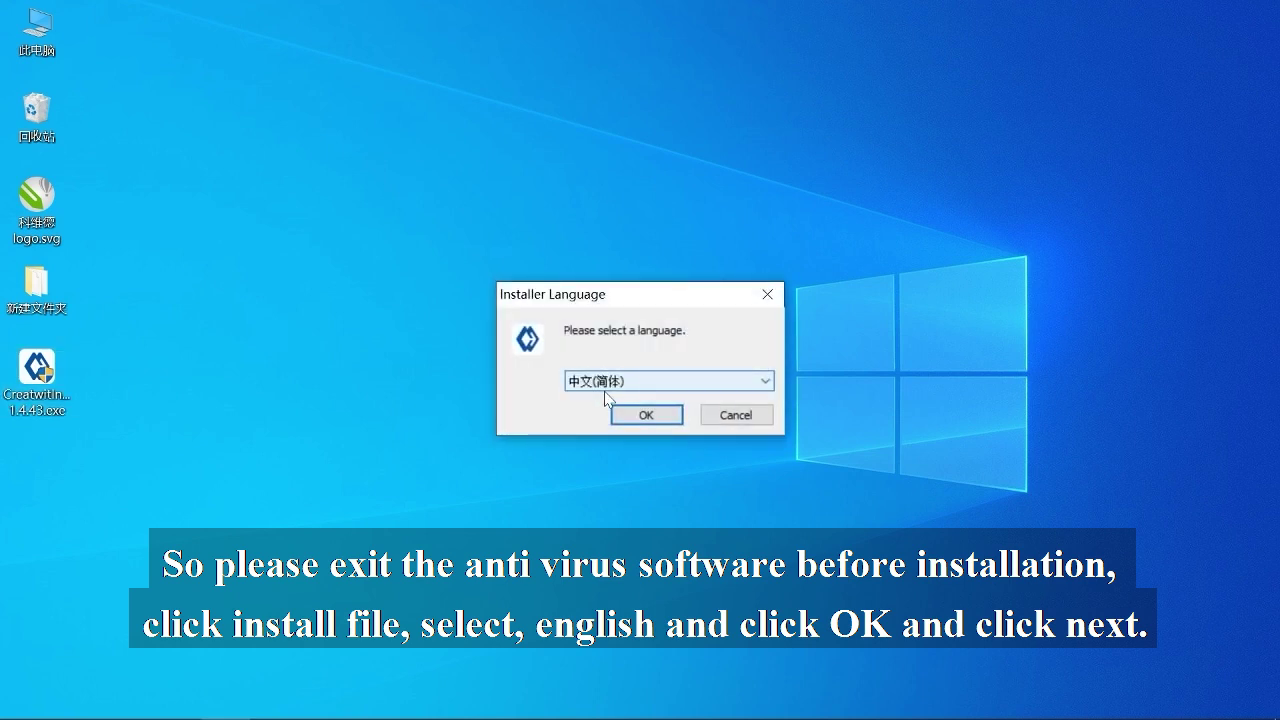
pyautogui.click(630, 391)
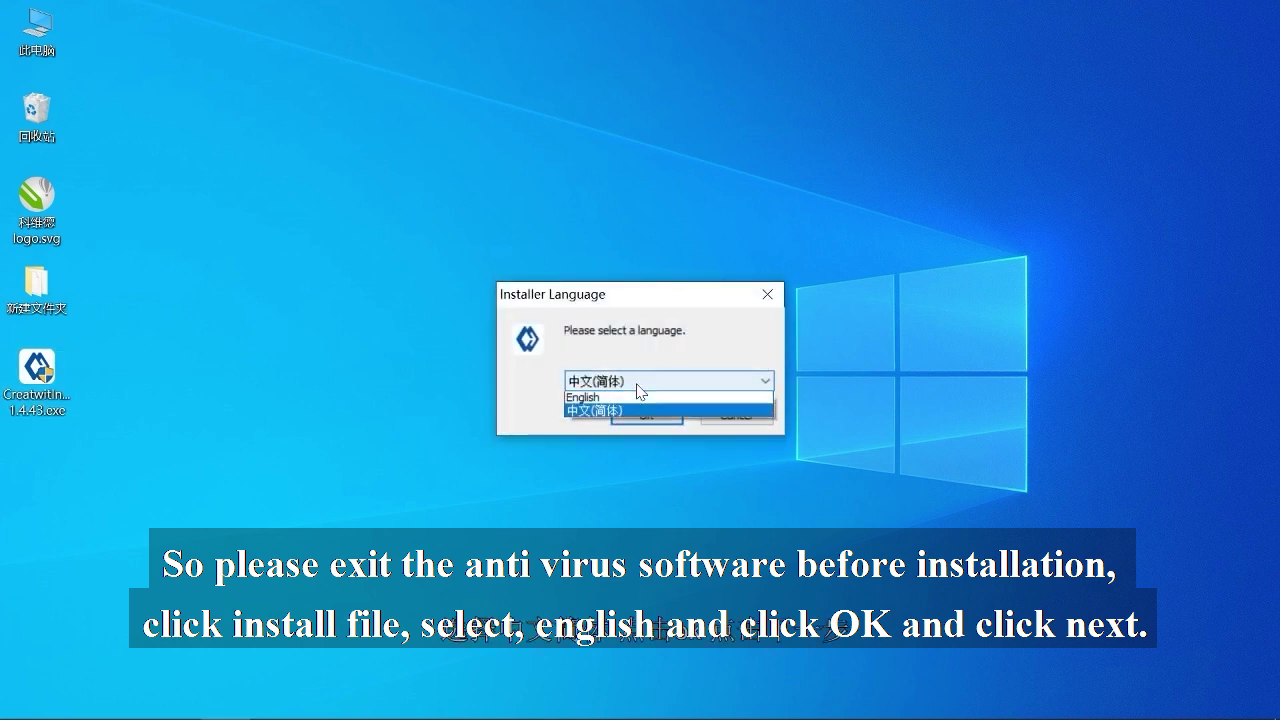
pyautogui.click(640, 391)
pyautogui.click(648, 420)
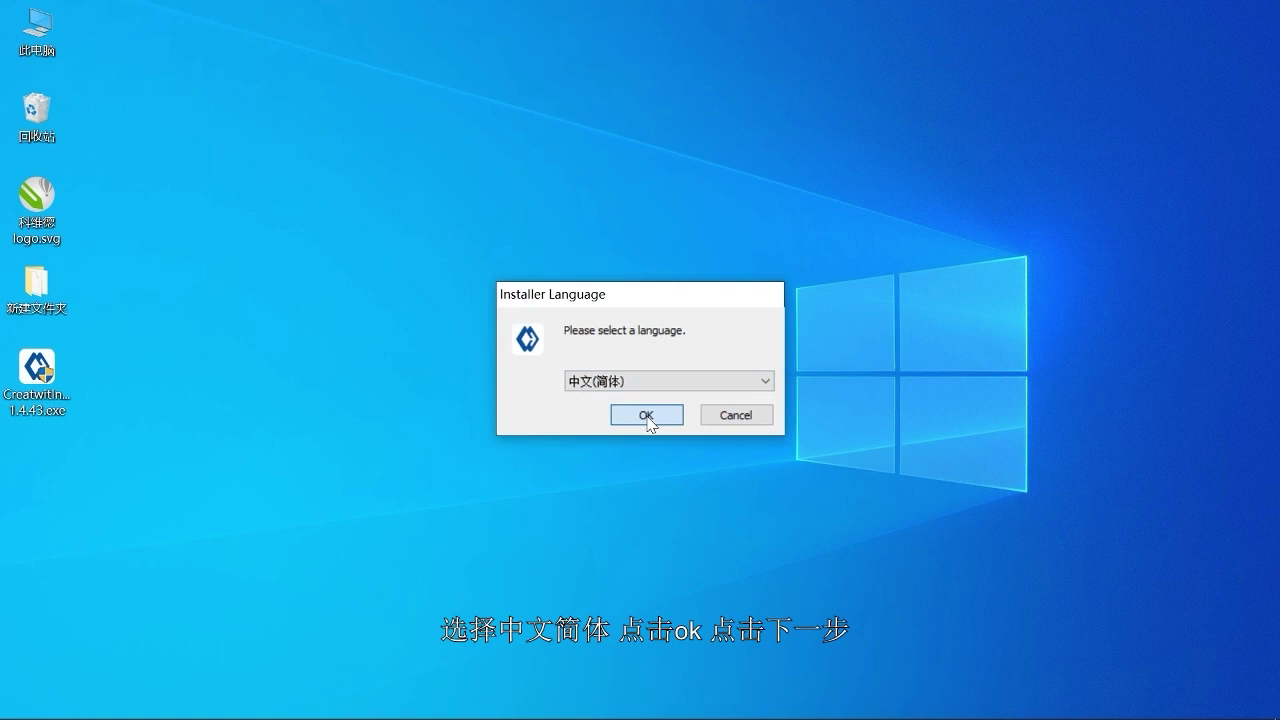
pyautogui.click(750, 517)
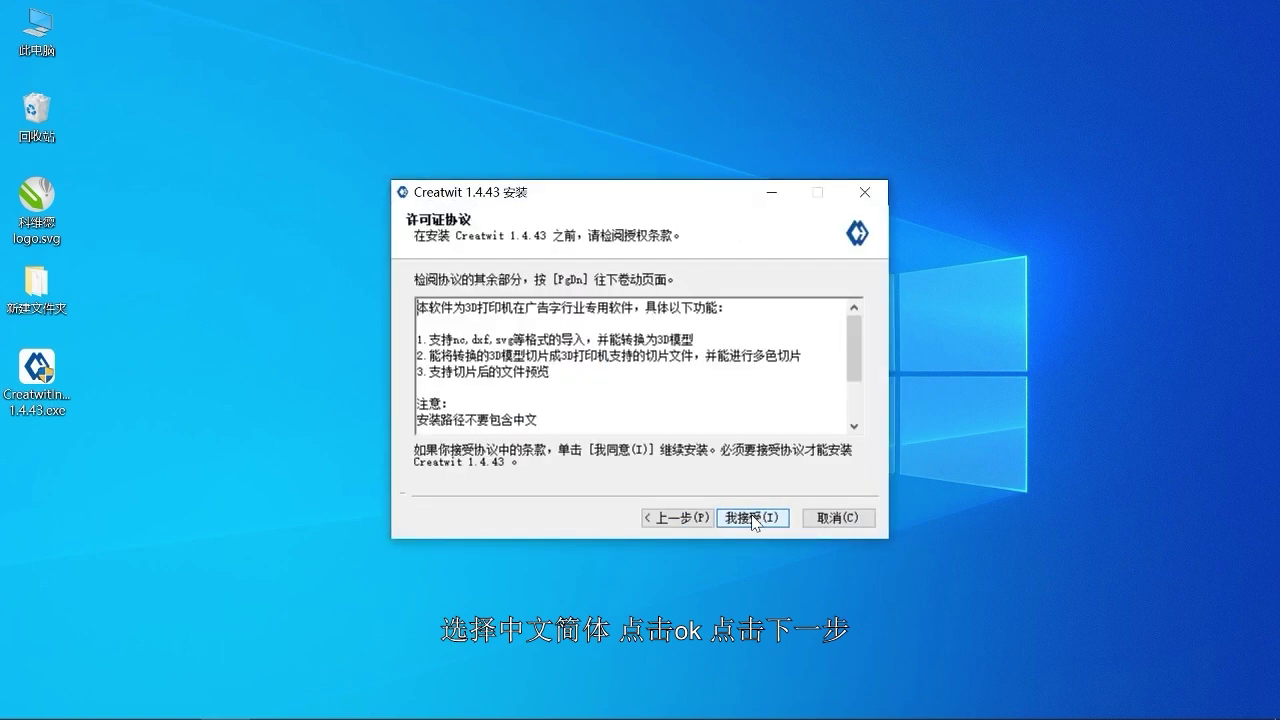
# - Review the licence agreement, highlight its note about the installation path, and accept the terms
pyautogui.scroll(-2, 638, 360)
pyautogui.scroll(2, 638, 360)
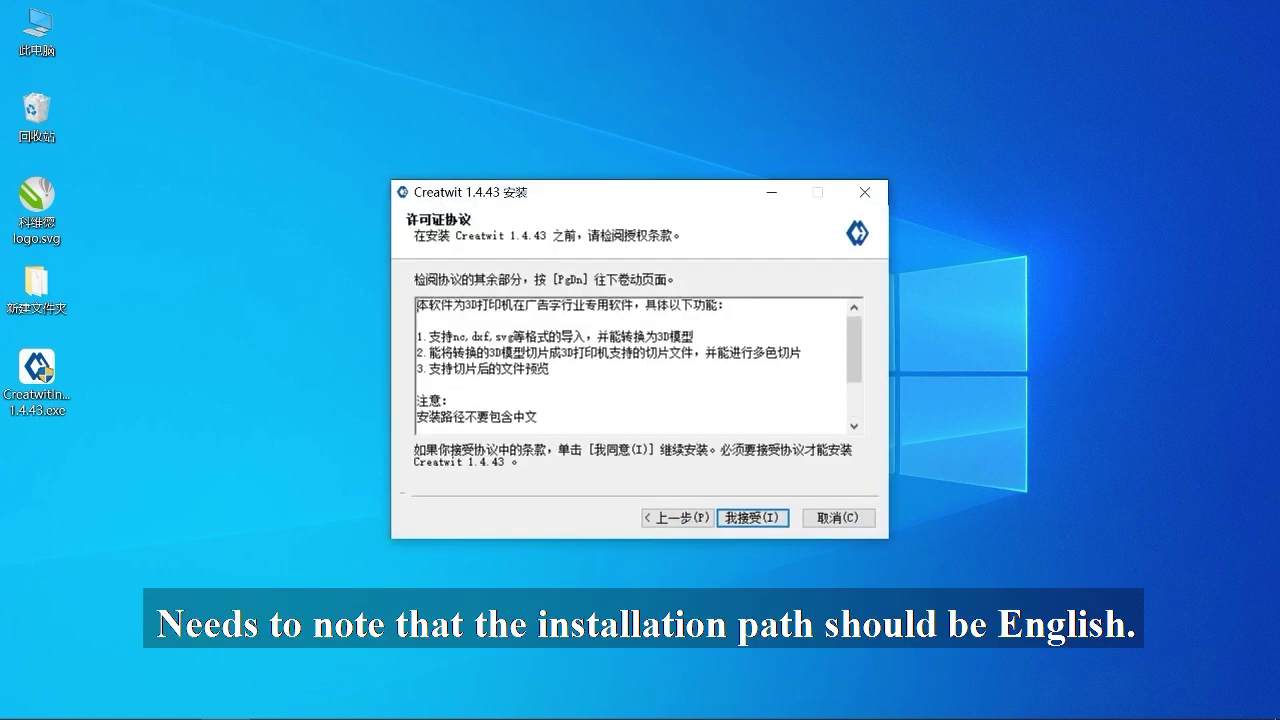
pyautogui.scroll(-1, 638, 360)
pyautogui.moveTo(538, 368); pyautogui.dragTo(417, 350)
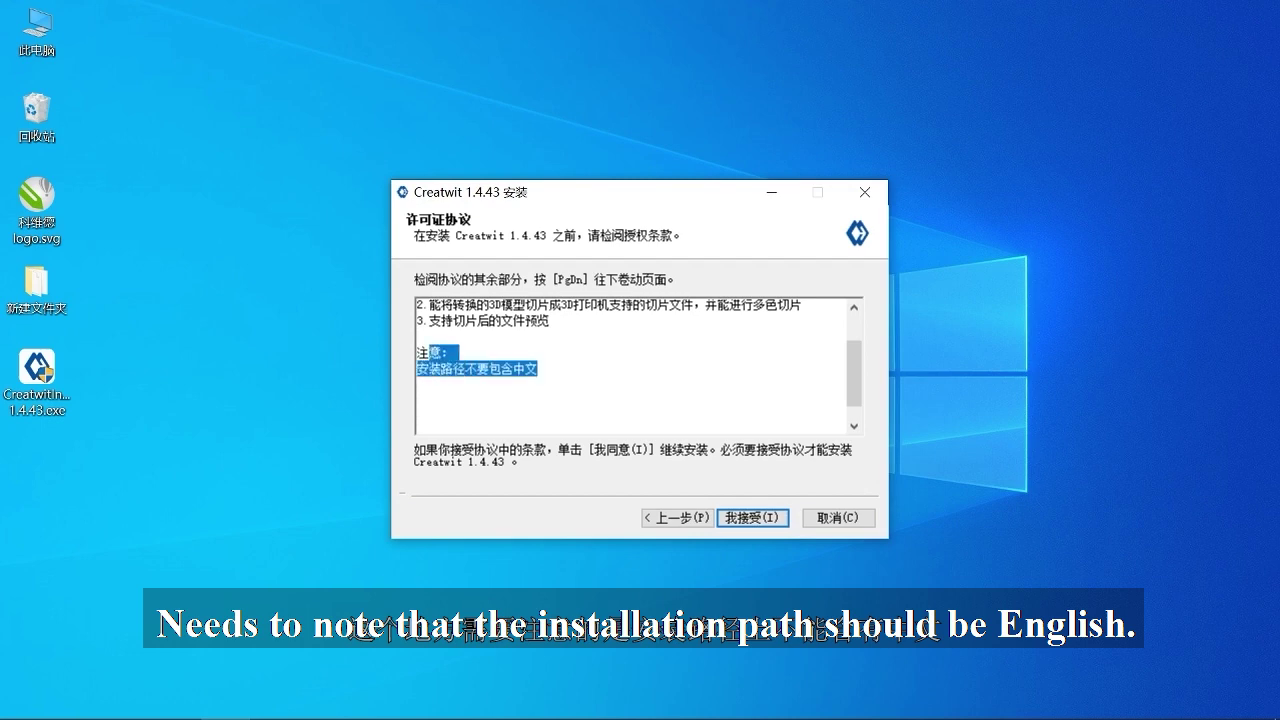
pyautogui.click(761, 520)
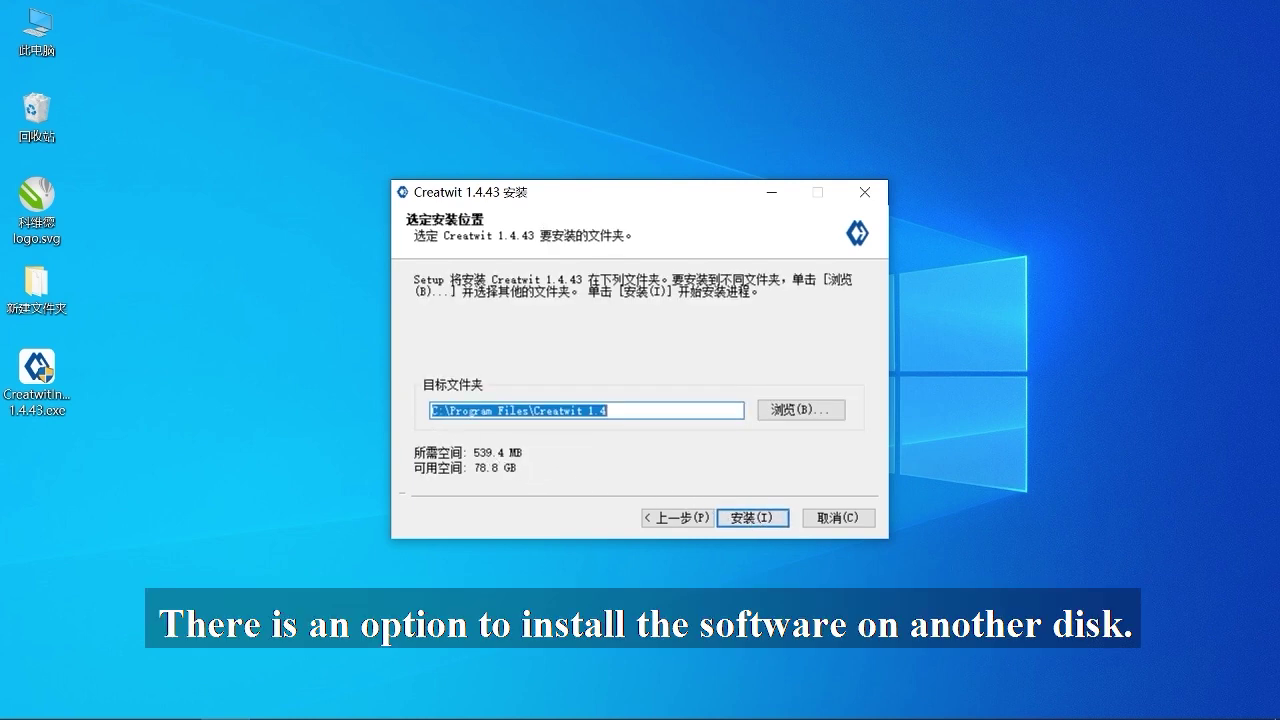
# - Install Creatwit to D:\Program Files\Creatwit 1.4 and finish the wizard with the option to run the program enabled
pyautogui.click(432, 411)
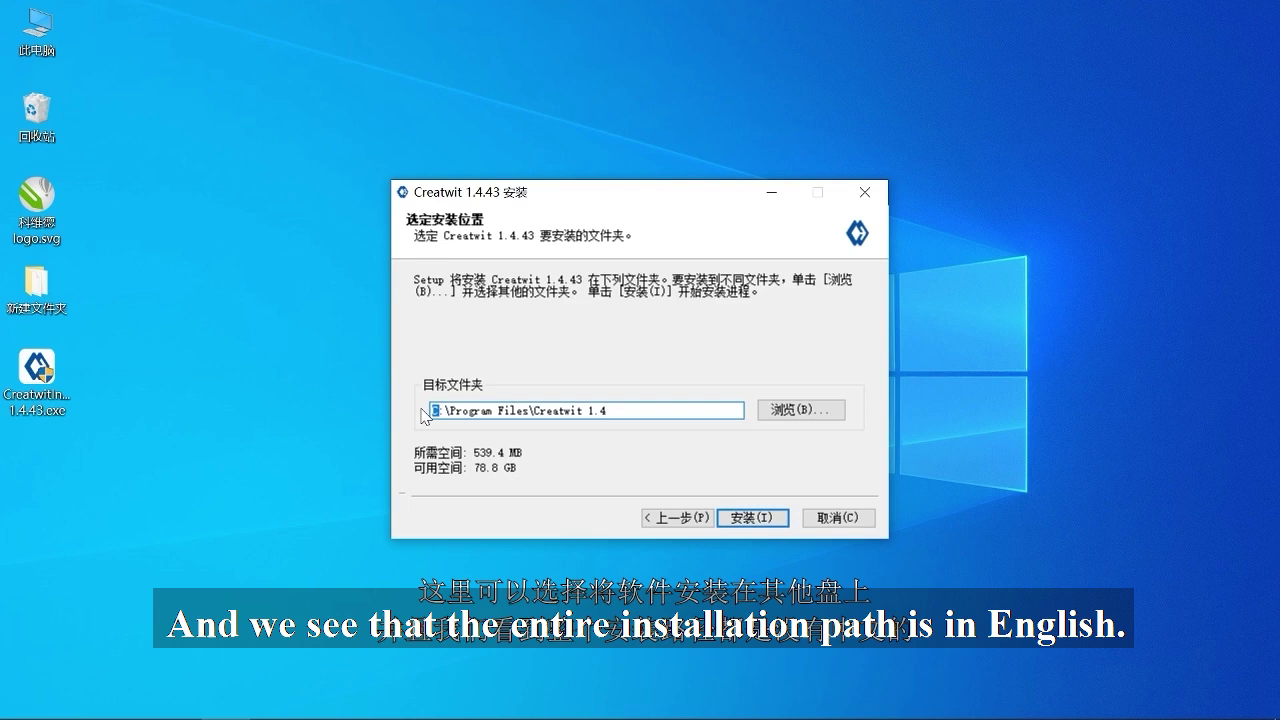
pyautogui.write('D:')
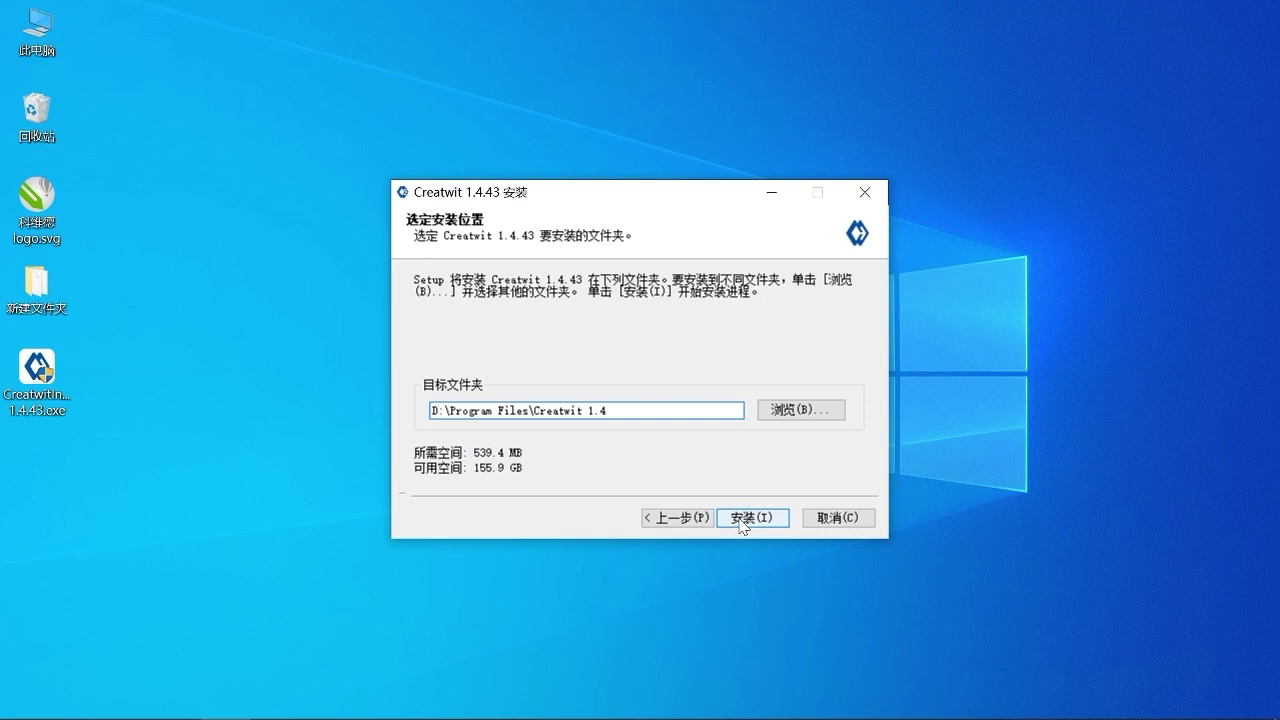
pyautogui.click(743, 518)
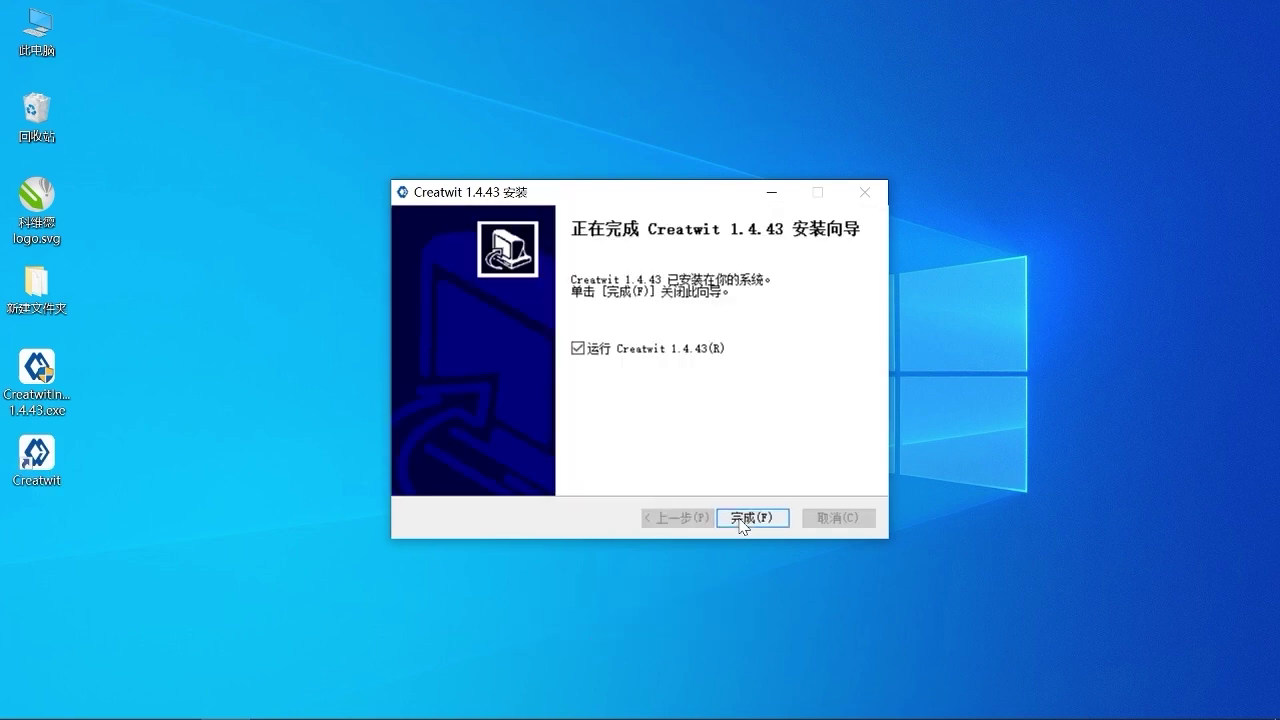
pyautogui.click(740, 520)
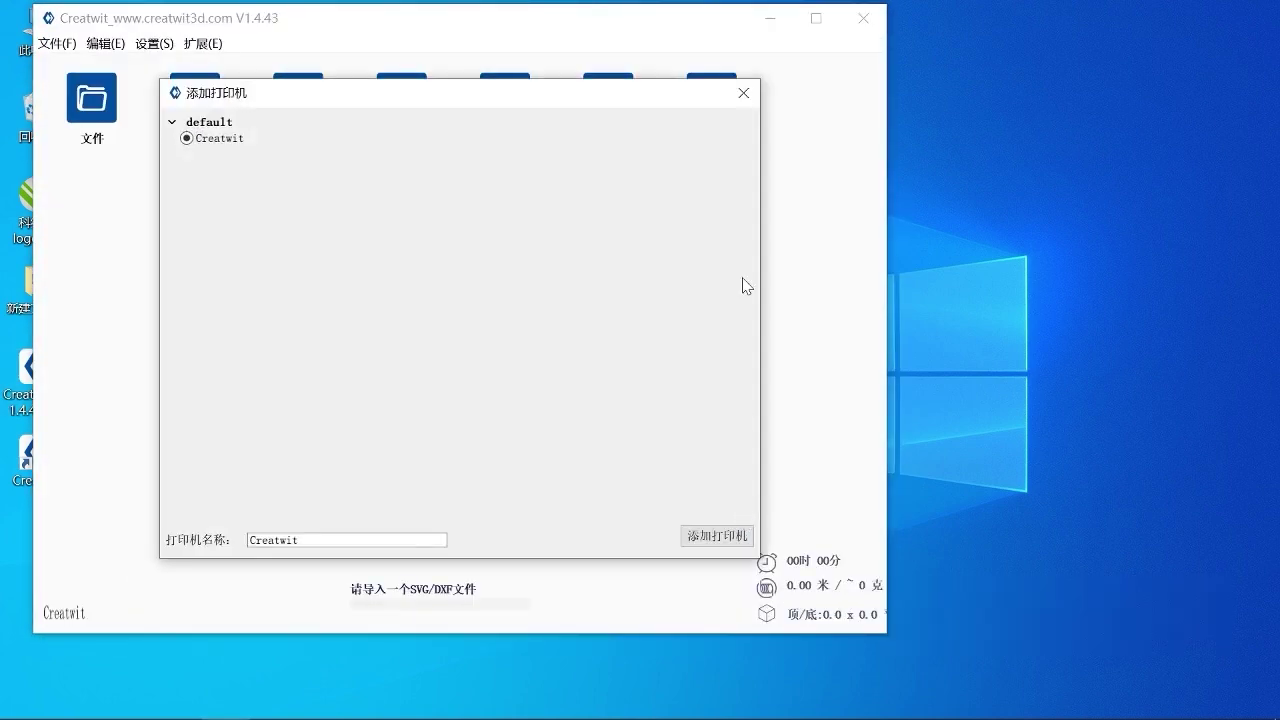
# - Dismiss the add-printer dialog, maximize Creatwit and restore its factory settings
pyautogui.click(743, 93)
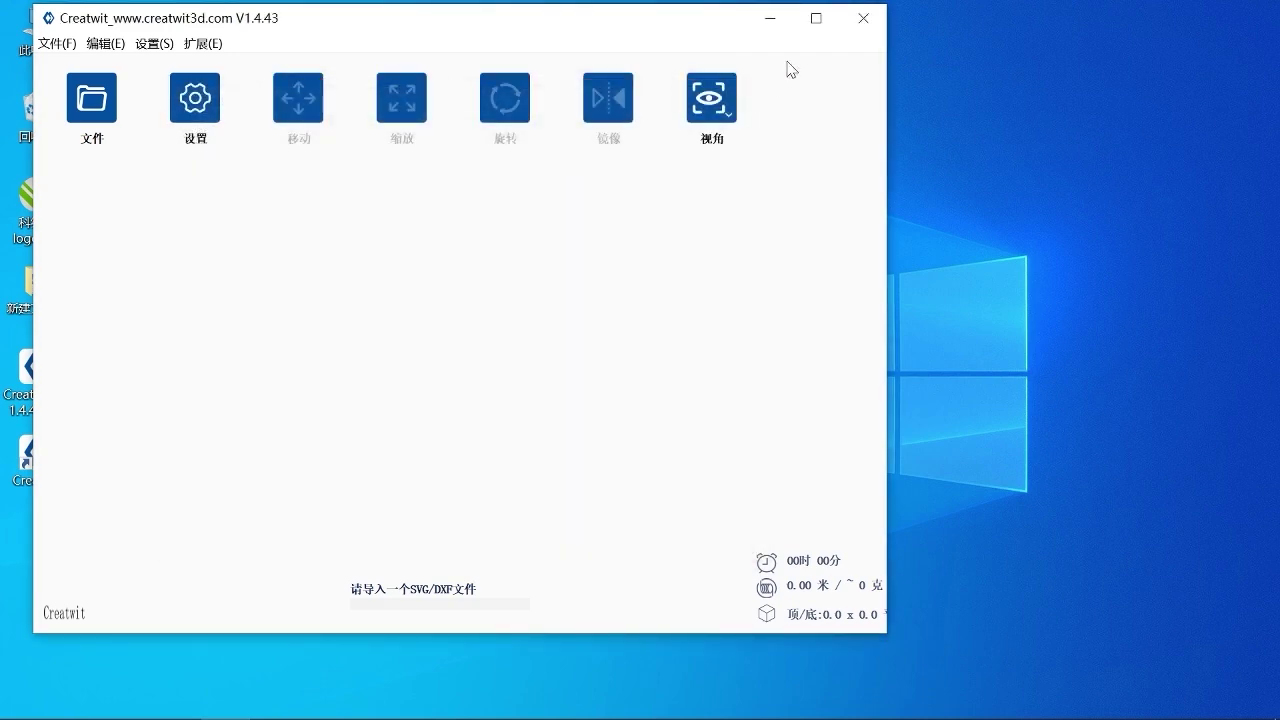
pyautogui.click(815, 17)
pyautogui.click(22, 32)
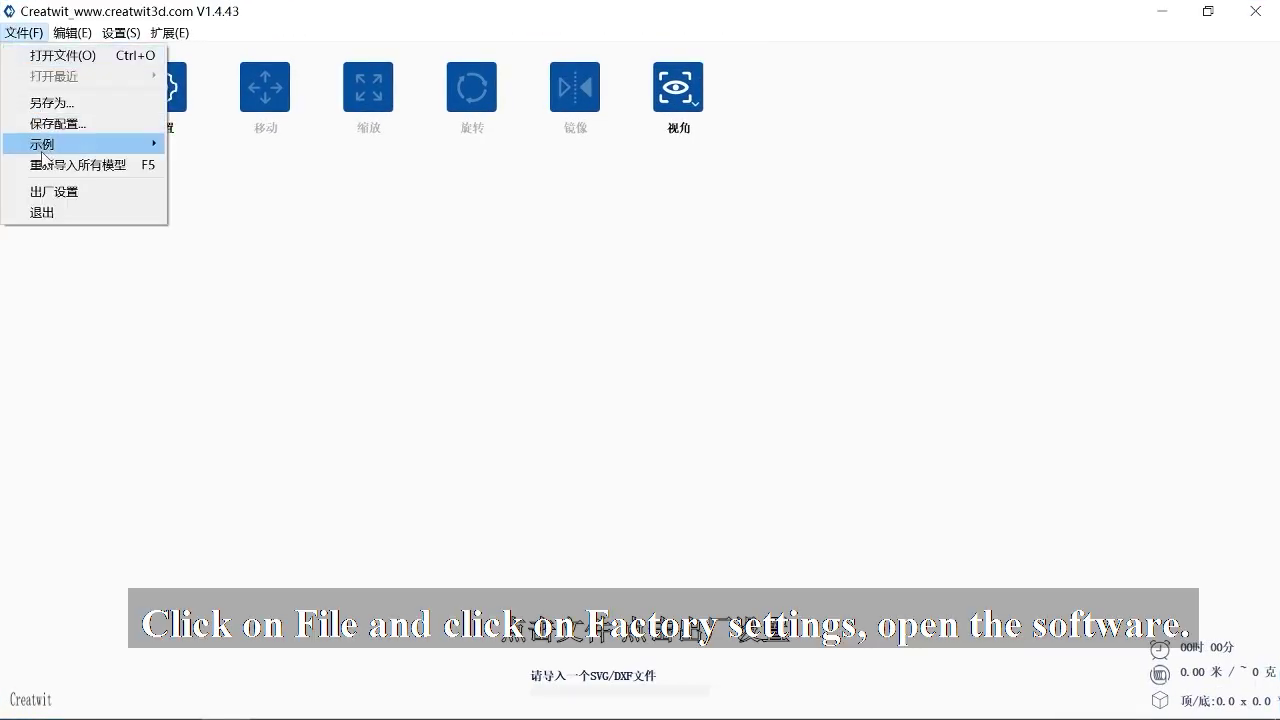
pyautogui.click(54, 191)
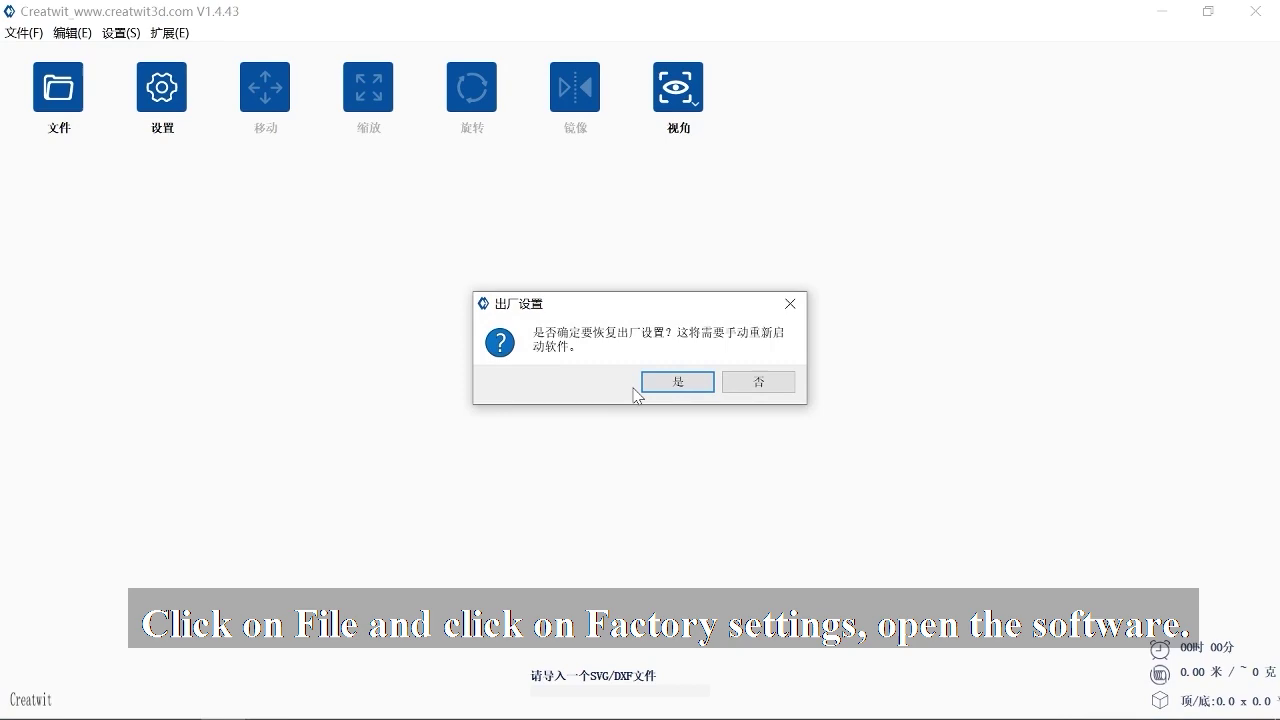
pyautogui.click(674, 384)
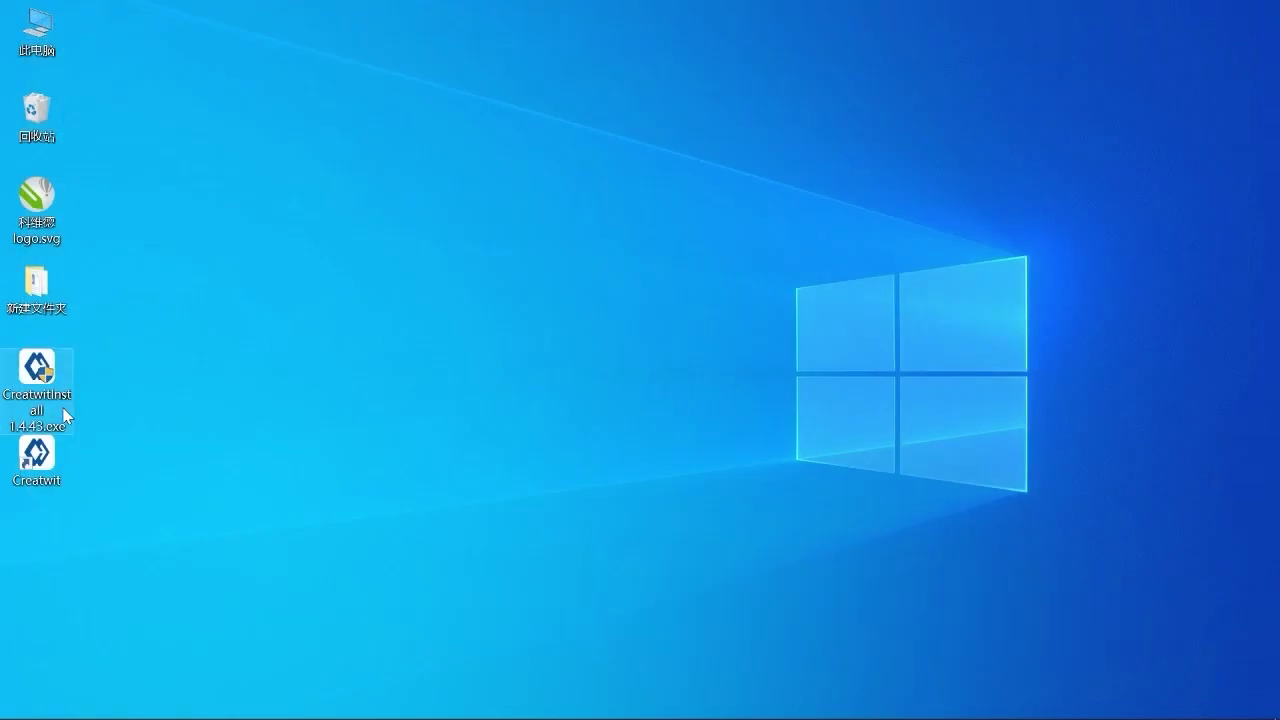
# - Reopen Creatwit and add the default Creatwit printer with a Z height of 85 mm and a nozzle size of 0.6 mm
pyautogui.doubleClick(42, 455)
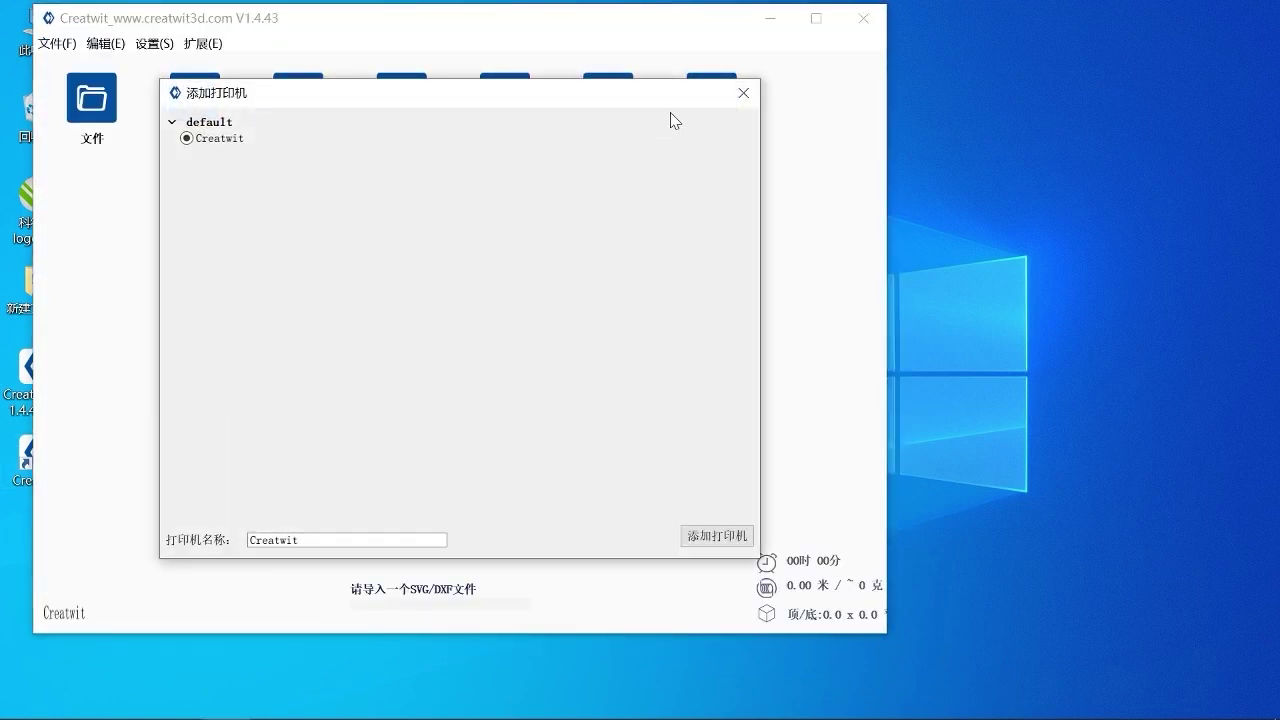
pyautogui.click(700, 537)
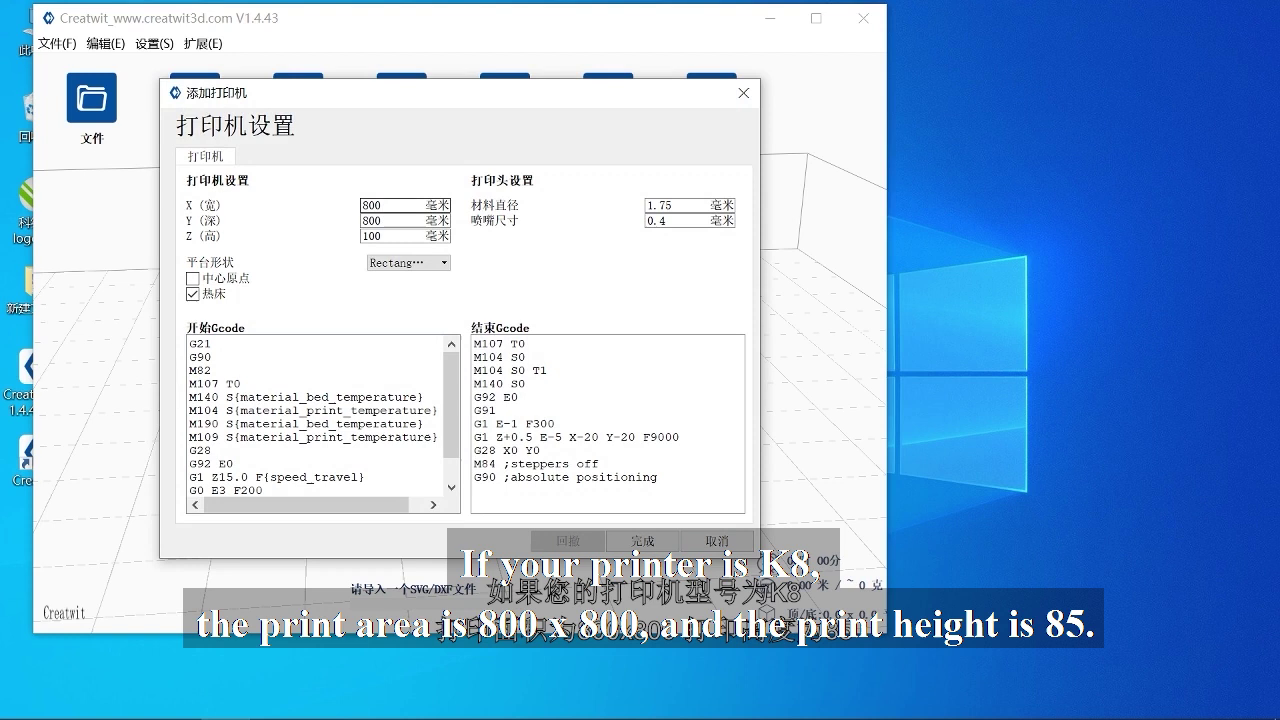
pyautogui.press('Tab')
pyautogui.press('Tab')
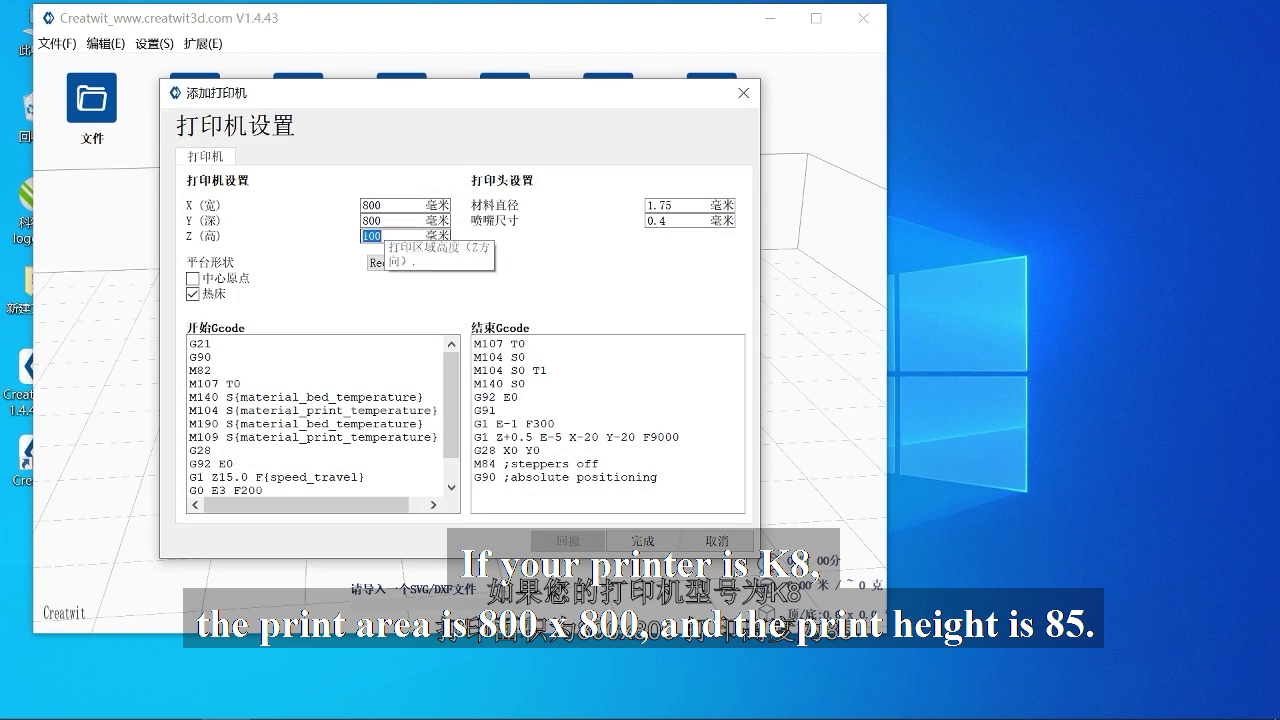
pyautogui.write('85')
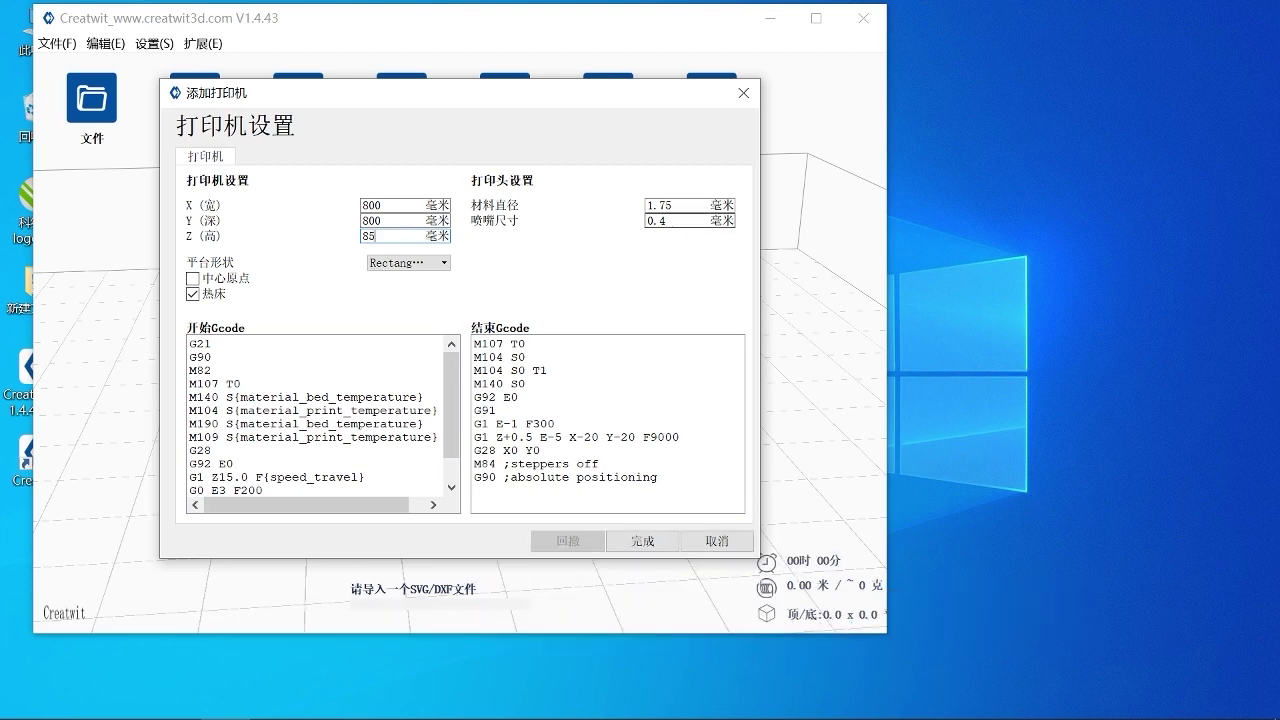
pyautogui.doubleClick(660, 220)
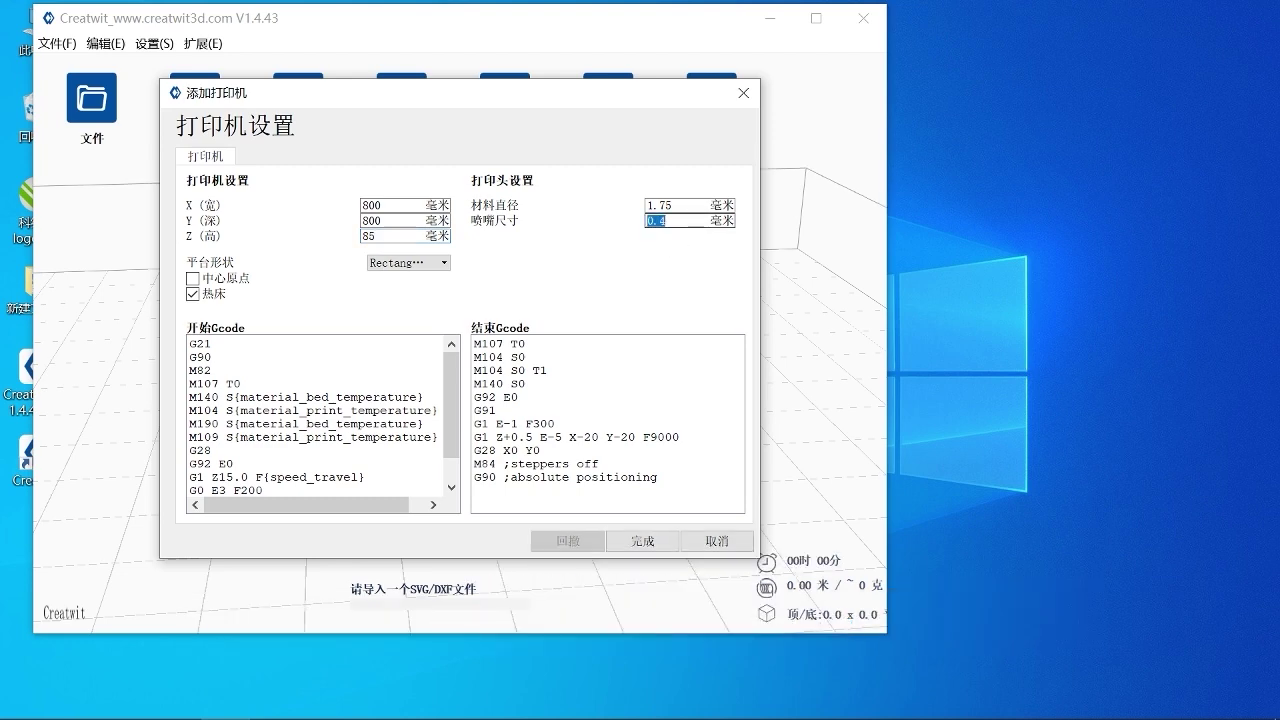
pyautogui.write('0.')
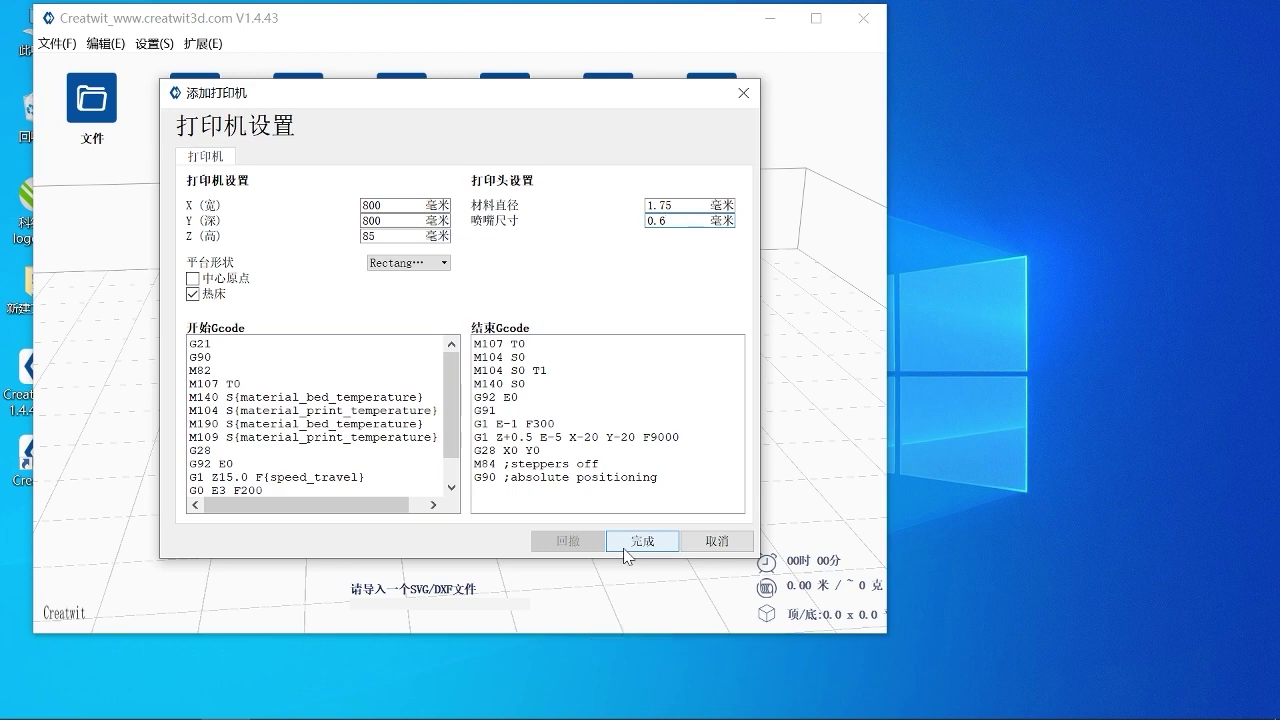
pyautogui.click(643, 541)
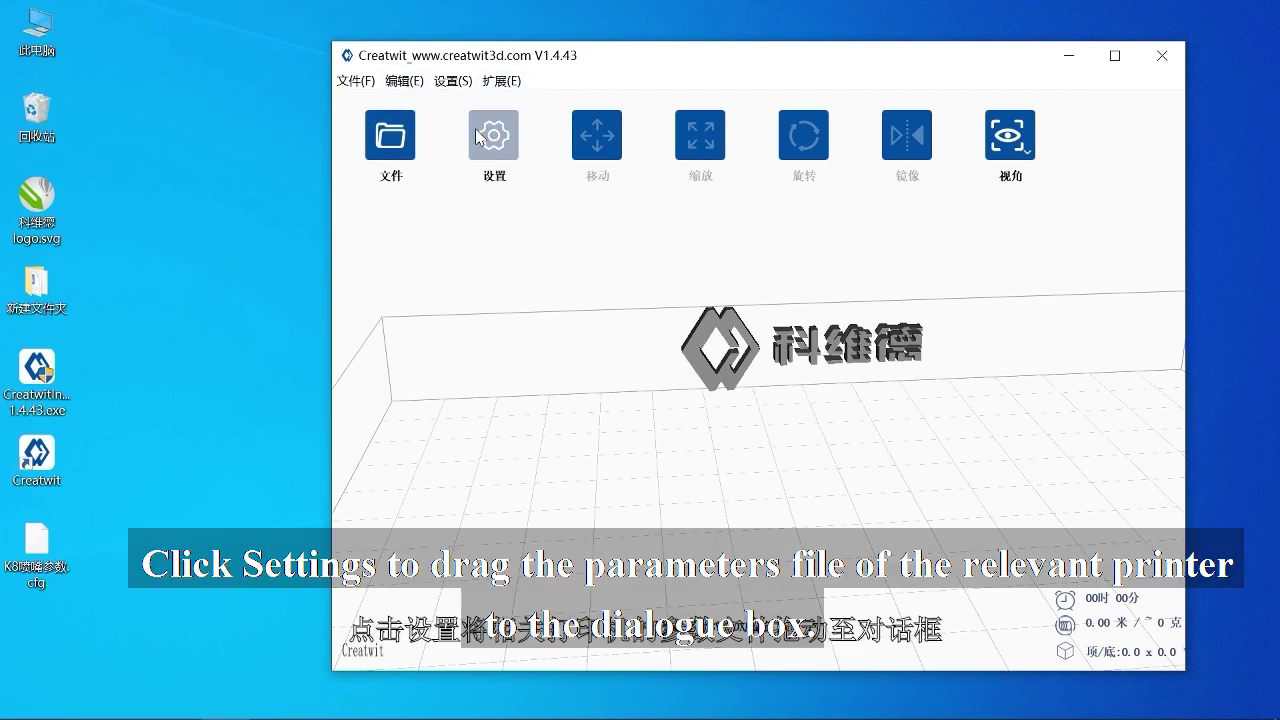
# - Load the K8 nozzle parameter .cfg file from the desktop into the print settings
pyautogui.click(478, 137)
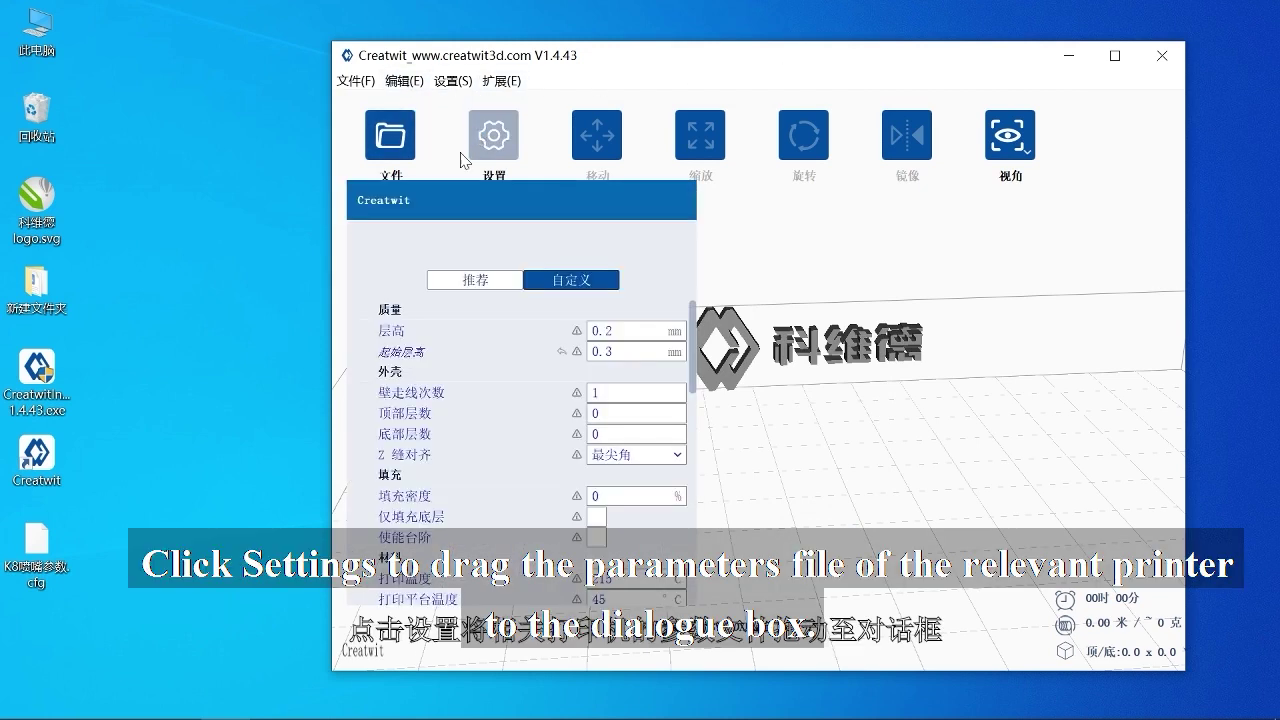
pyautogui.click(29, 549)
pyautogui.moveTo(29, 549); pyautogui.dragTo(500, 257)
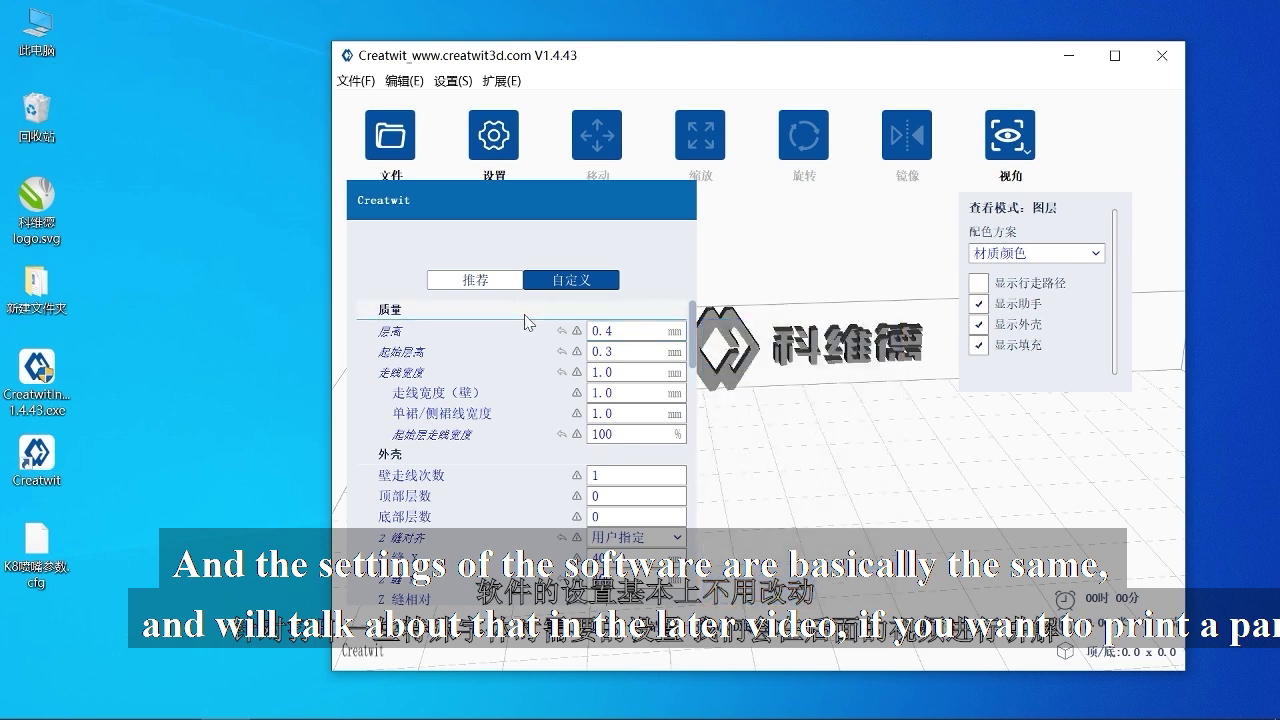
# - Review the custom print settings, covering quality, shell, infill, step, material, retraction, speed and travel parameters
pyautogui.scroll(-1, 556, 345)
pyautogui.scroll(-3, 556, 348)
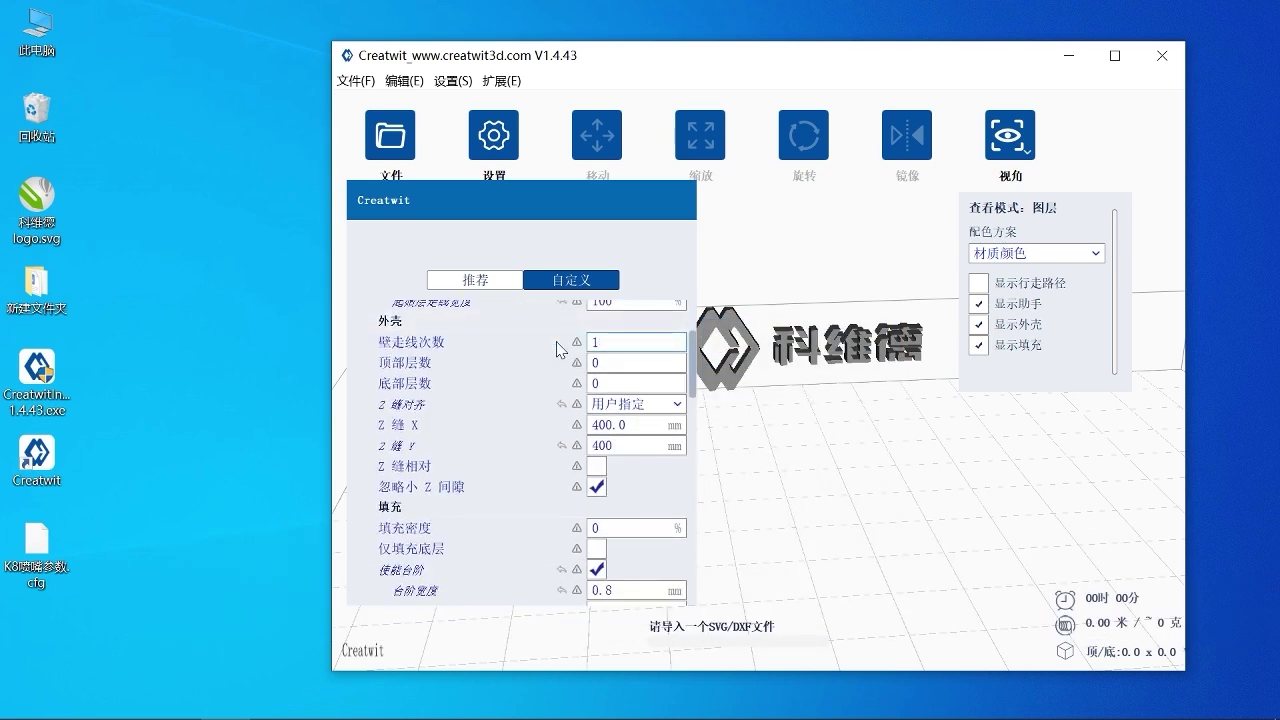
pyautogui.scroll(3, 556, 348)
pyautogui.scroll(1, 559, 350)
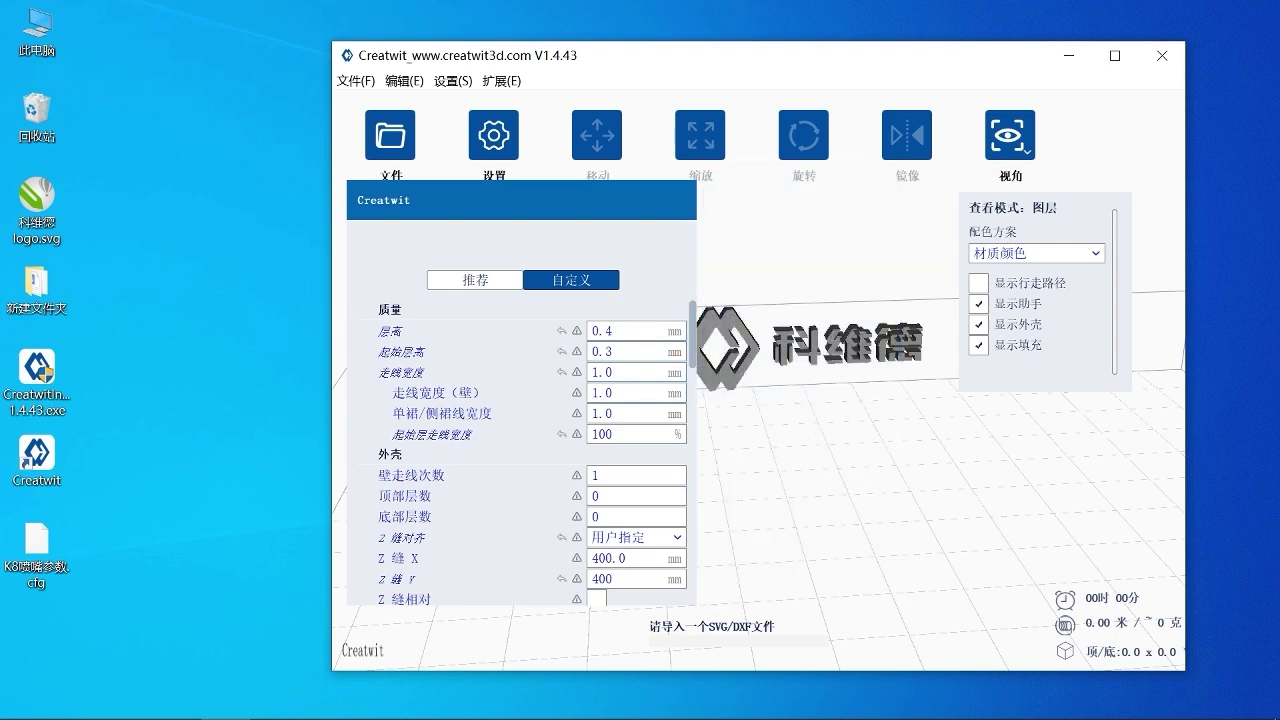
pyautogui.moveTo(559, 392)
pyautogui.scroll(-1, 619, 440)
pyautogui.scroll(-3, 619, 440)
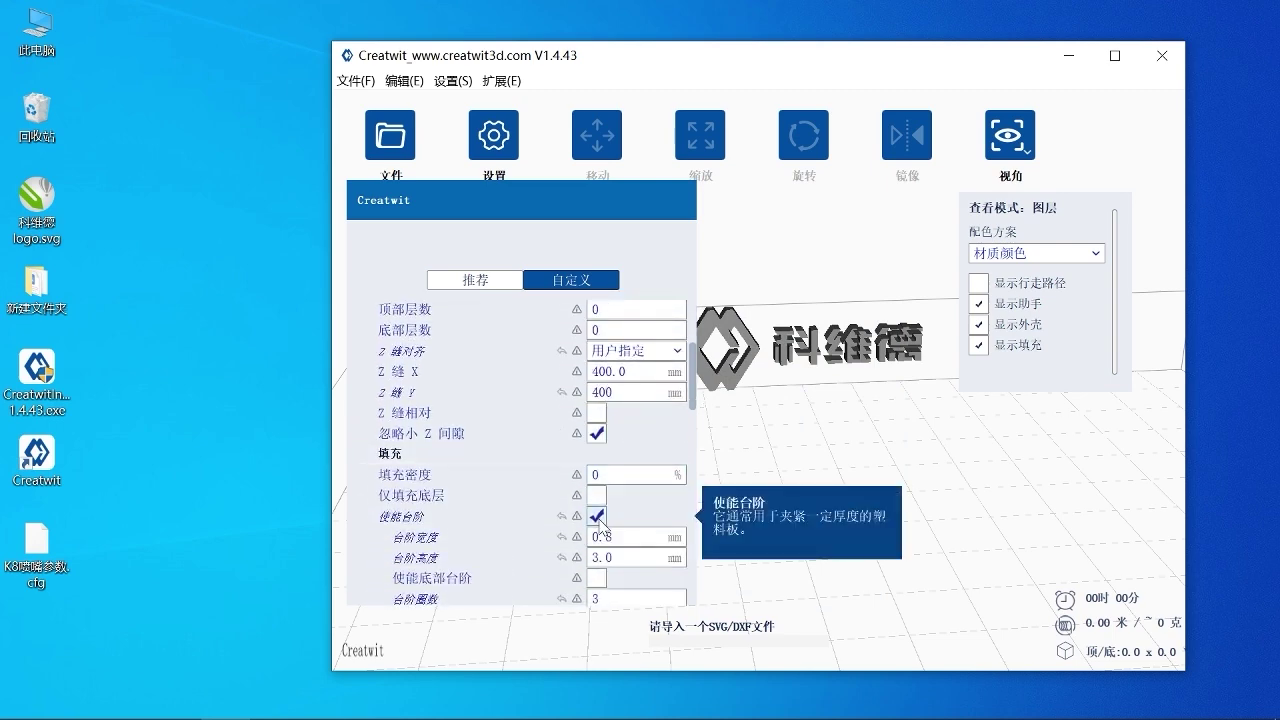
pyautogui.scroll(-4, 600, 523)
pyautogui.scroll(-4, 600, 523)
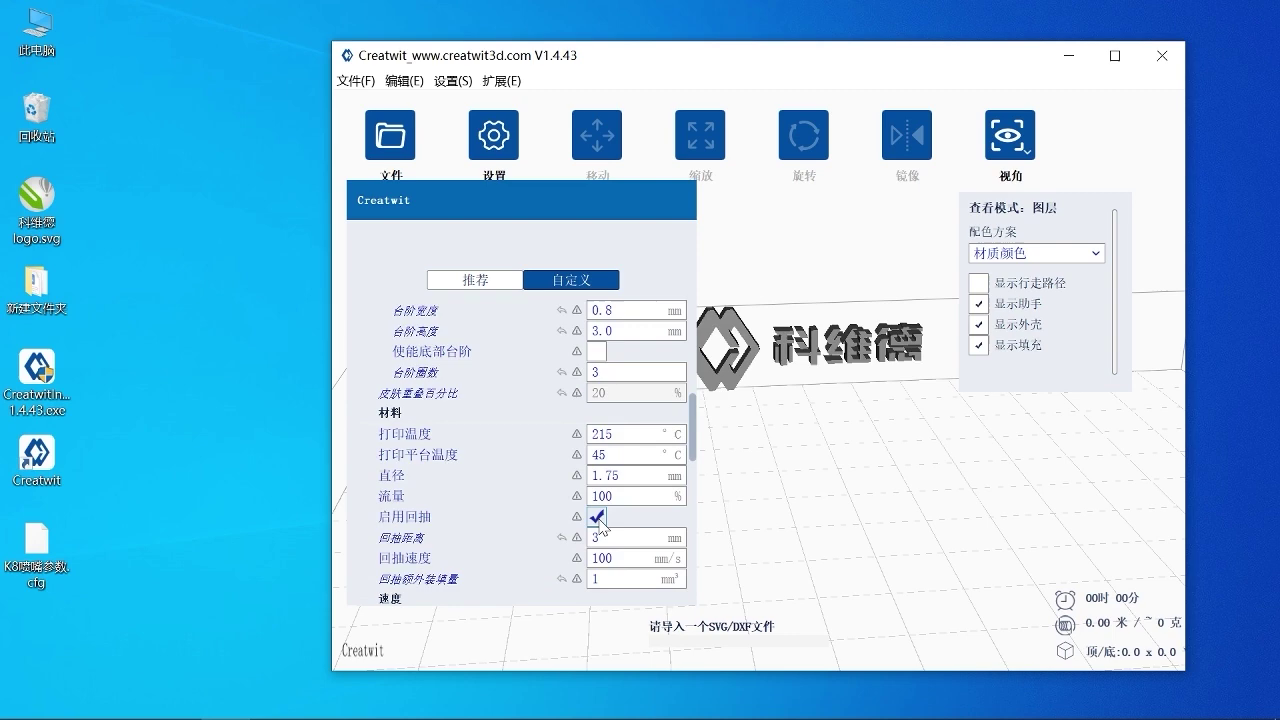
pyautogui.scroll(-1, 600, 523)
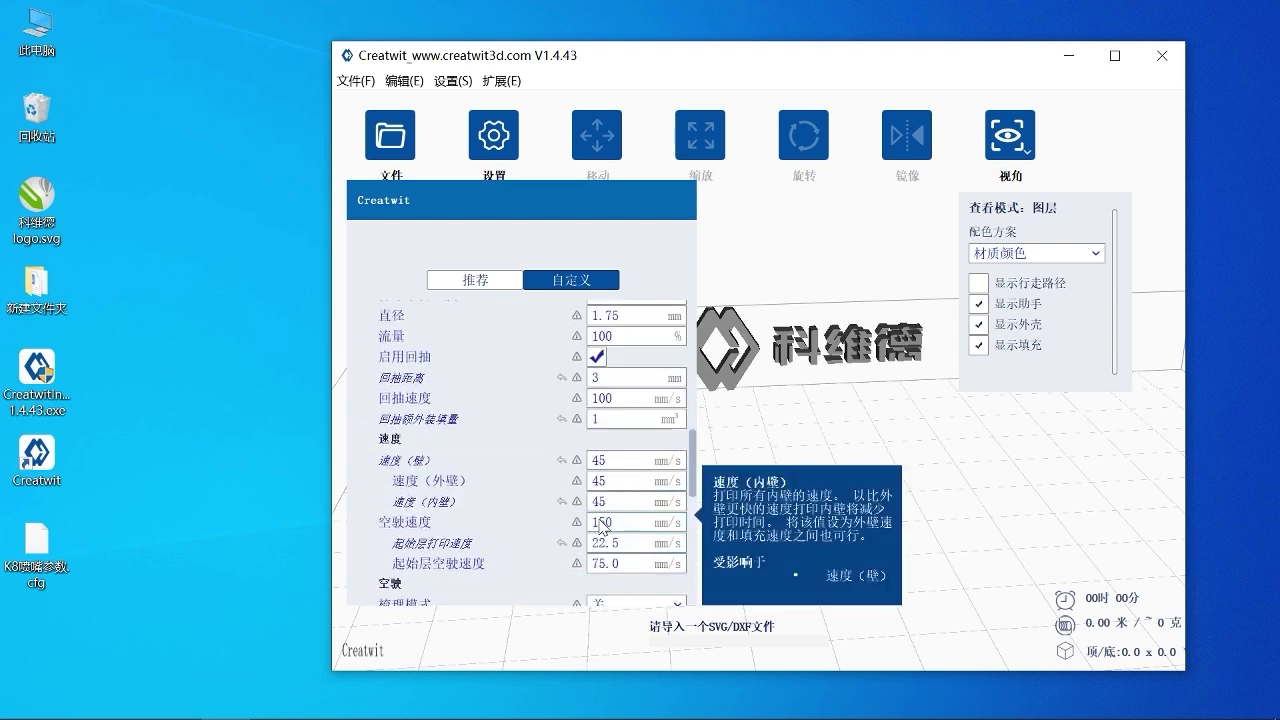
pyautogui.scroll(-6, 559, 514)
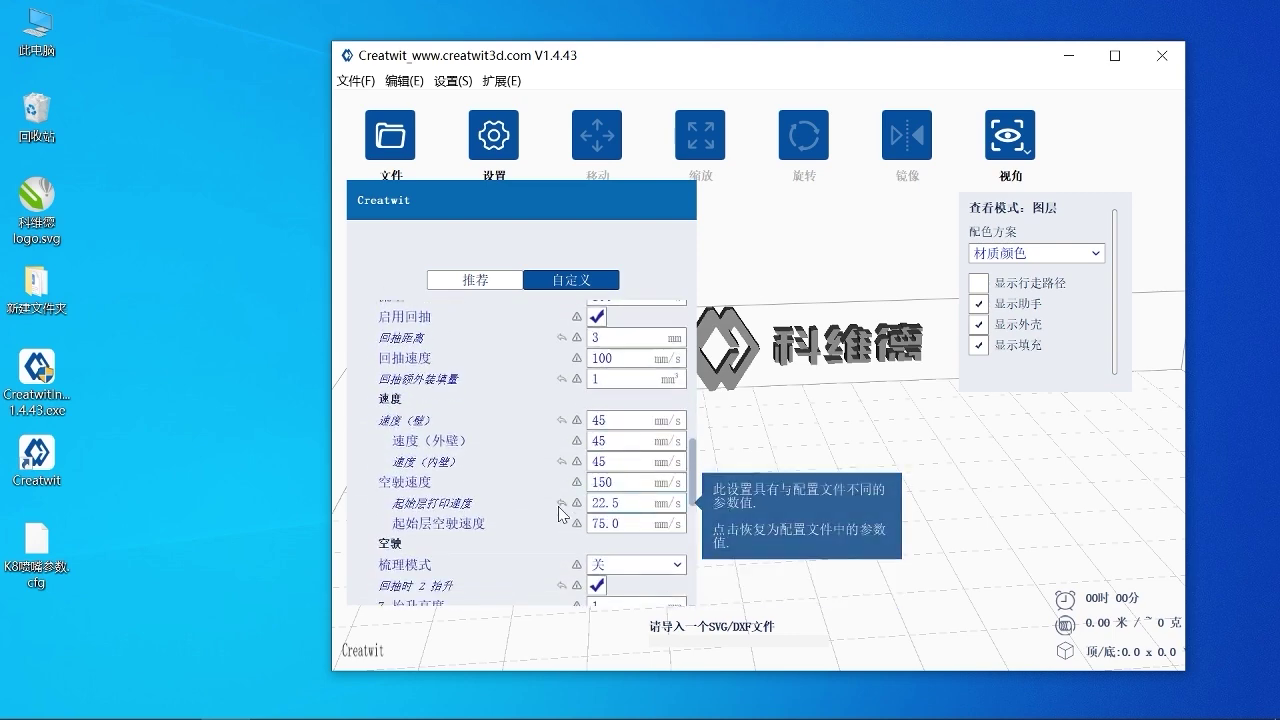
pyautogui.scroll(-5, 559, 514)
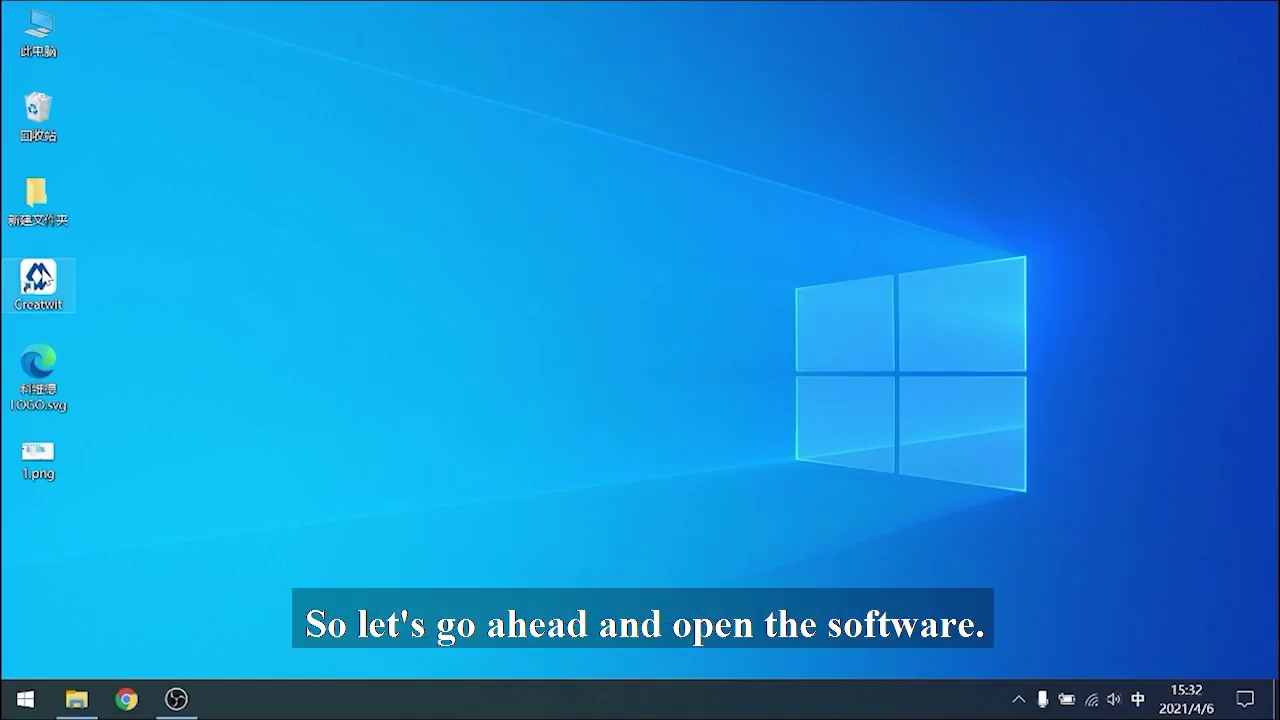
# - Launch Creatwit and open 科维德LOGO.svg from the desktop for path conversion
pyautogui.doubleClick(40, 282)
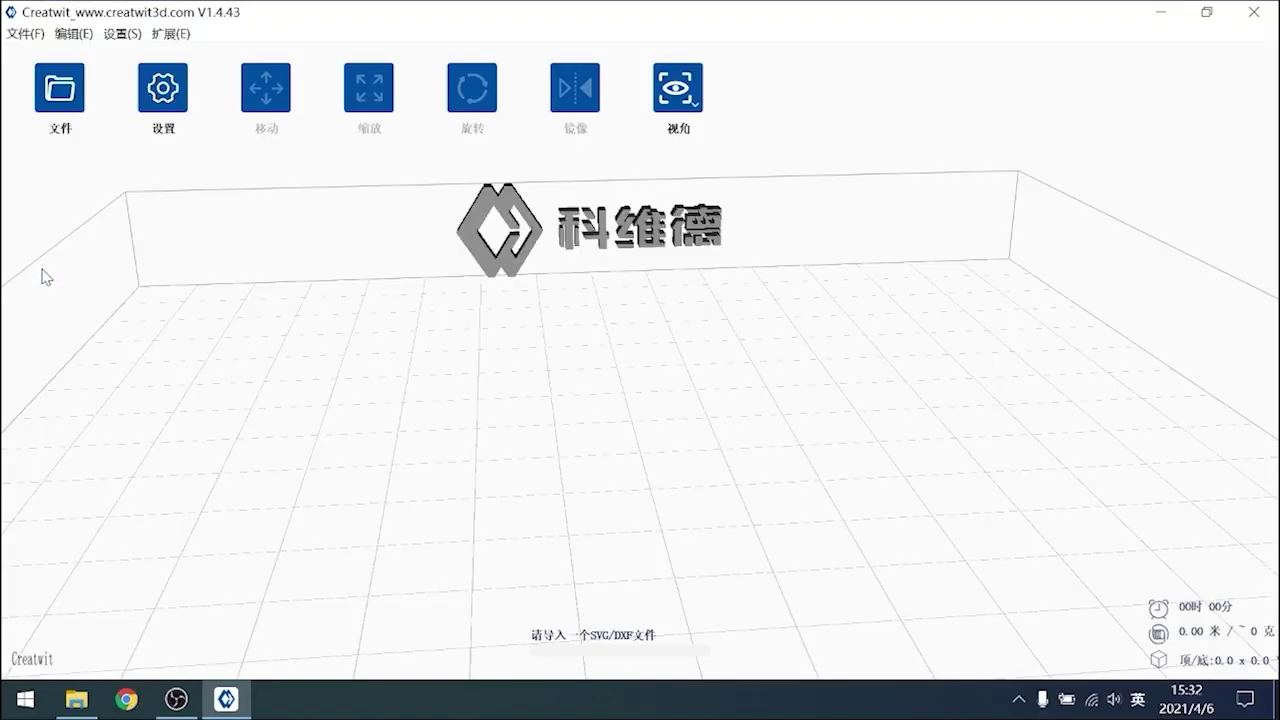
pyautogui.click(62, 98)
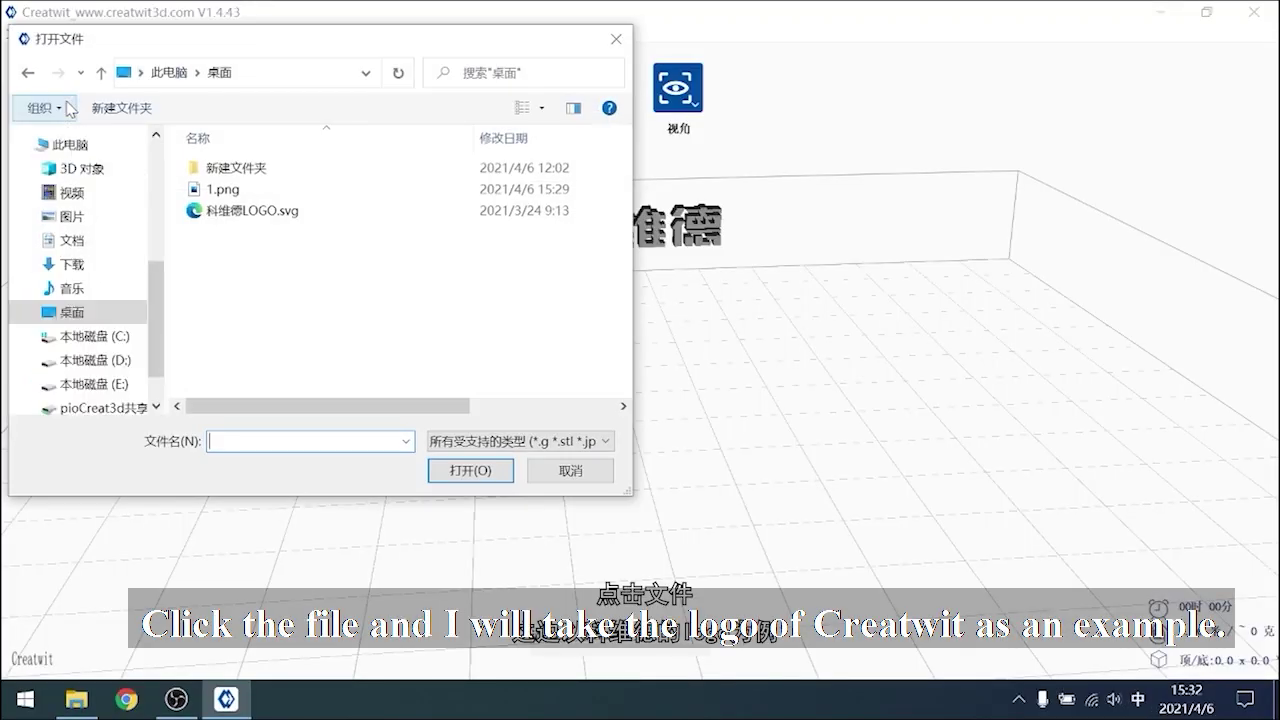
pyautogui.click(240, 216)
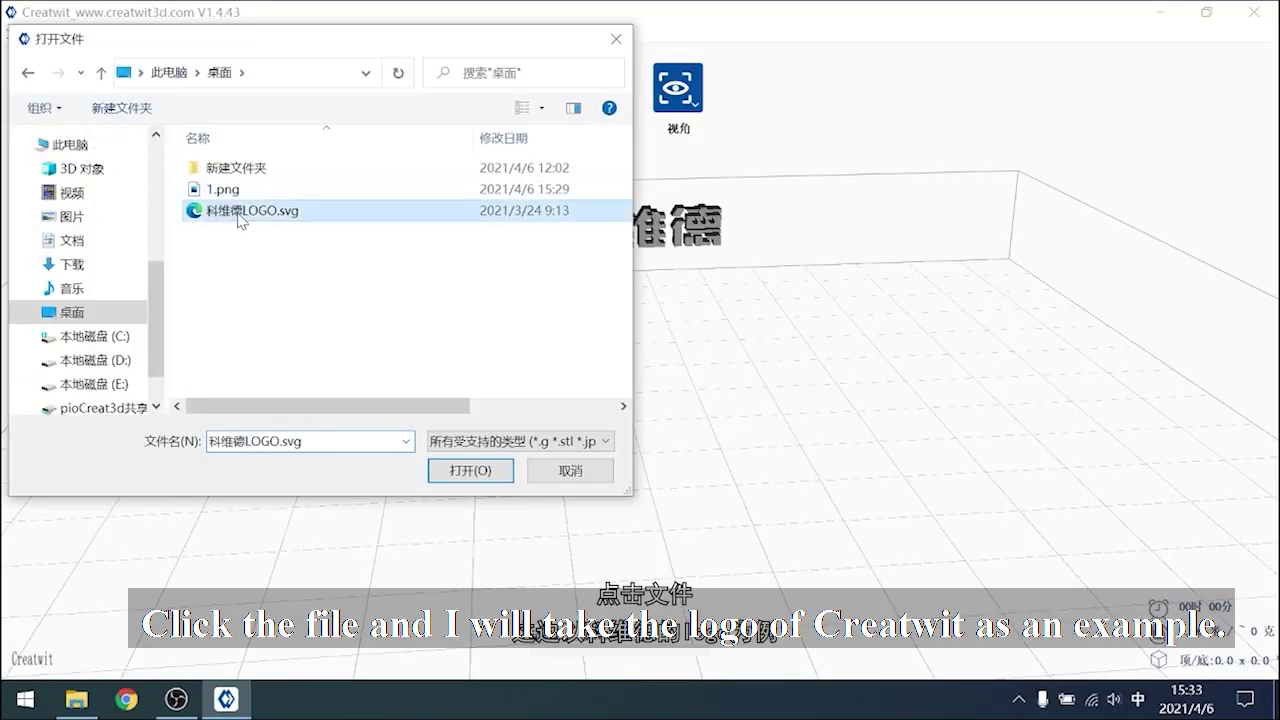
pyautogui.click(464, 471)
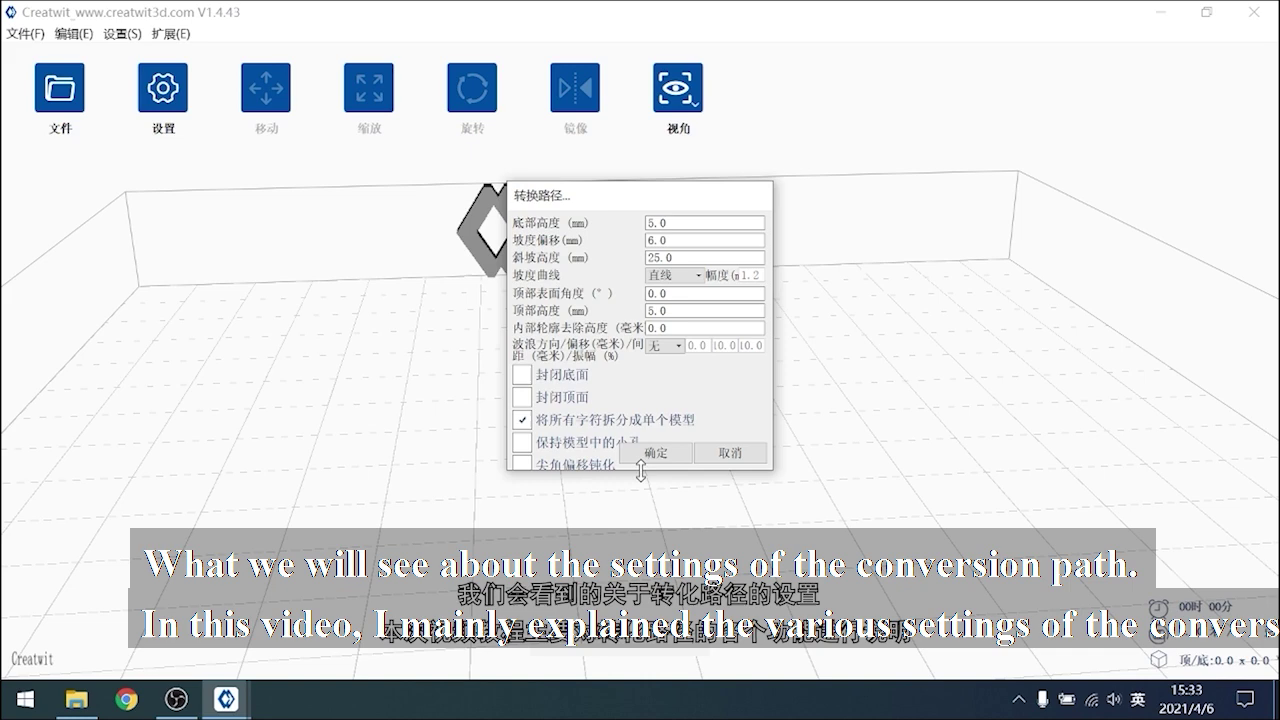
# - Enlarge the path conversion dialog to show all its options and convert the logo with the displayed settings
pyautogui.moveTo(640, 470); pyautogui.dragTo(648, 525)
pyautogui.click(651, 508)
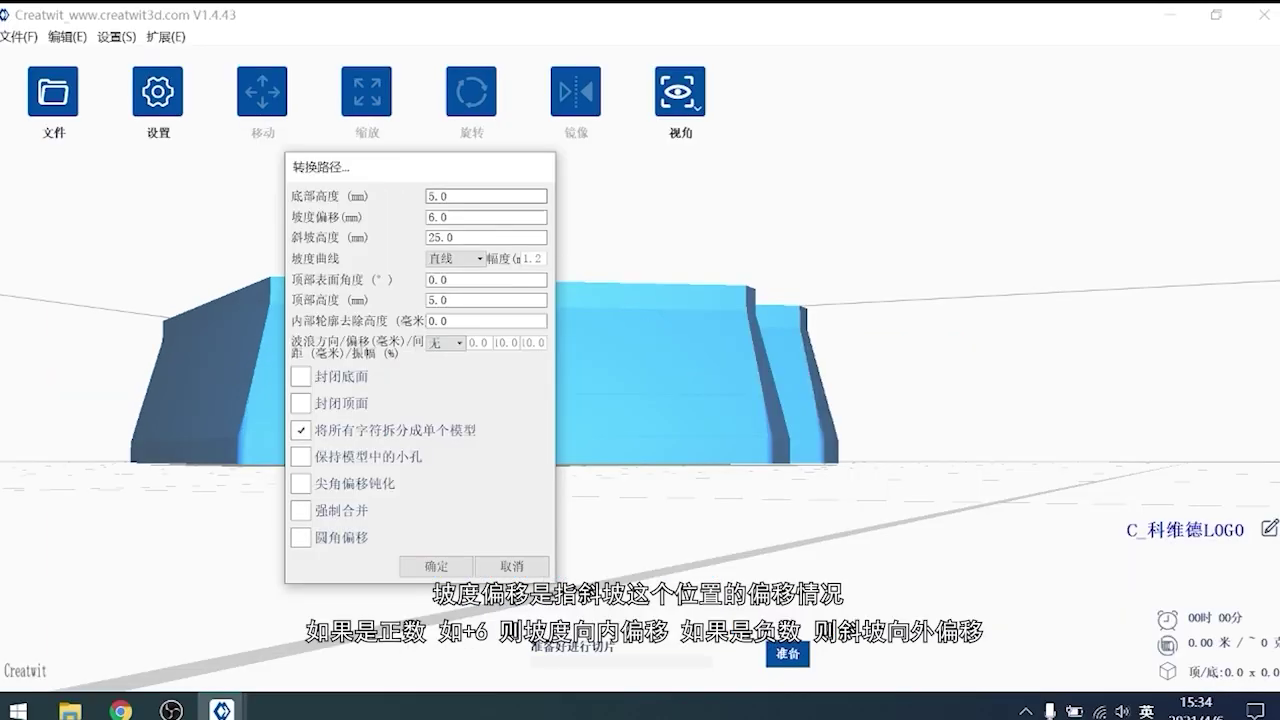
# - Set the slope offset to -6.0 mm, convert the logo and examine the slope direction of the generated model
pyautogui.click(429, 217)
pyautogui.write('-')
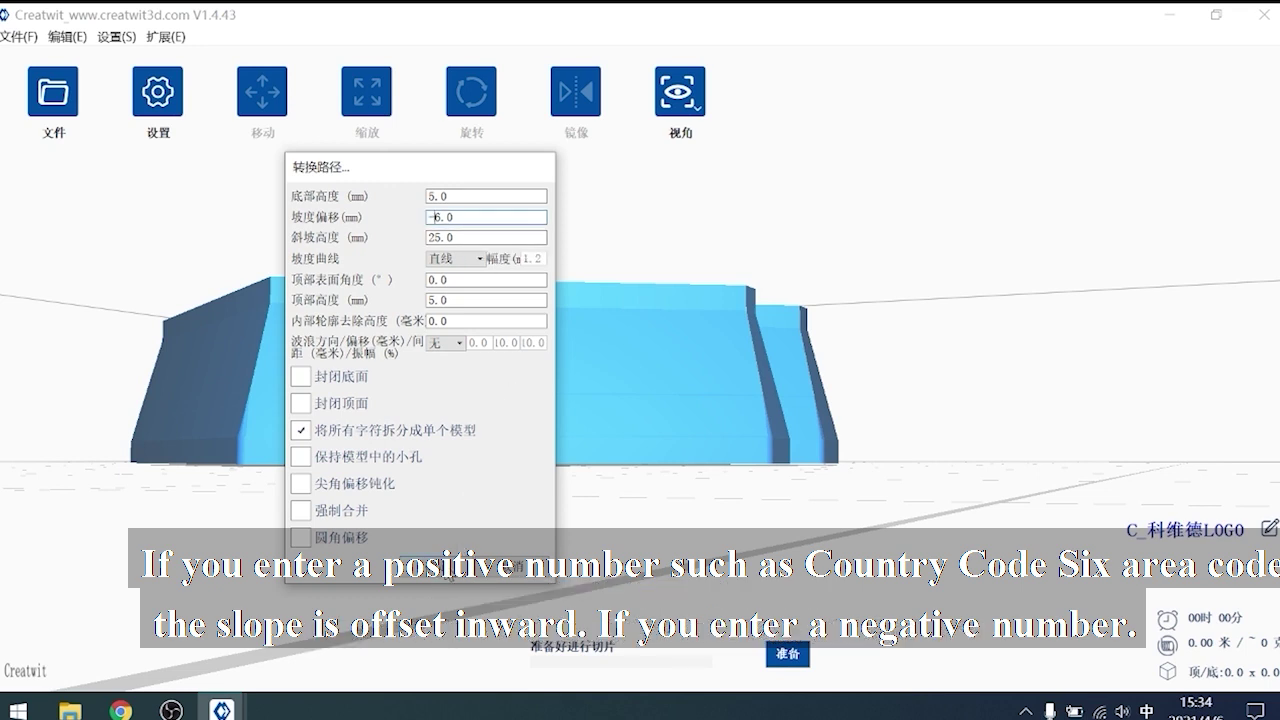
pyautogui.click(448, 572)
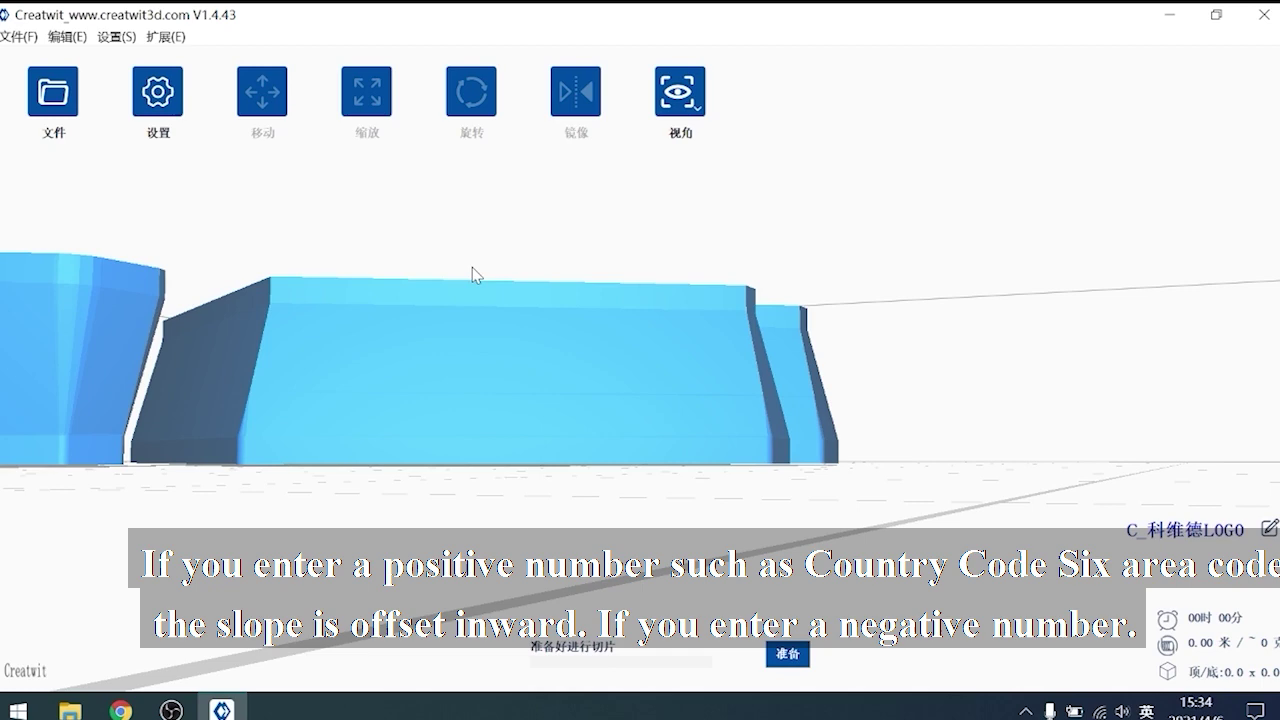
pyautogui.moveTo(481, 280); pyautogui.dragTo(343, 348)
# - Reopen the logo's path conversion, set the slope offset to 0 mm, generate the model and examine its walls
pyautogui.doubleClick(343, 348)
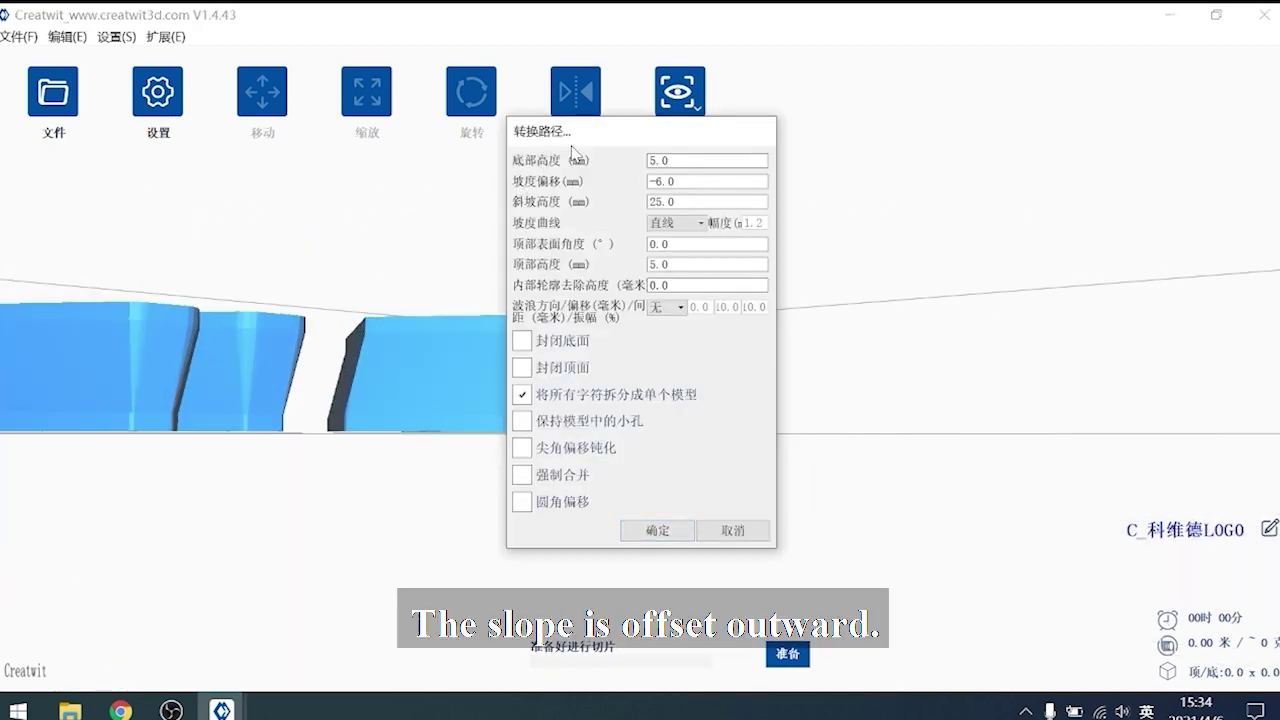
pyautogui.moveTo(618, 140); pyautogui.dragTo(272, 144)
pyautogui.click(349, 185)
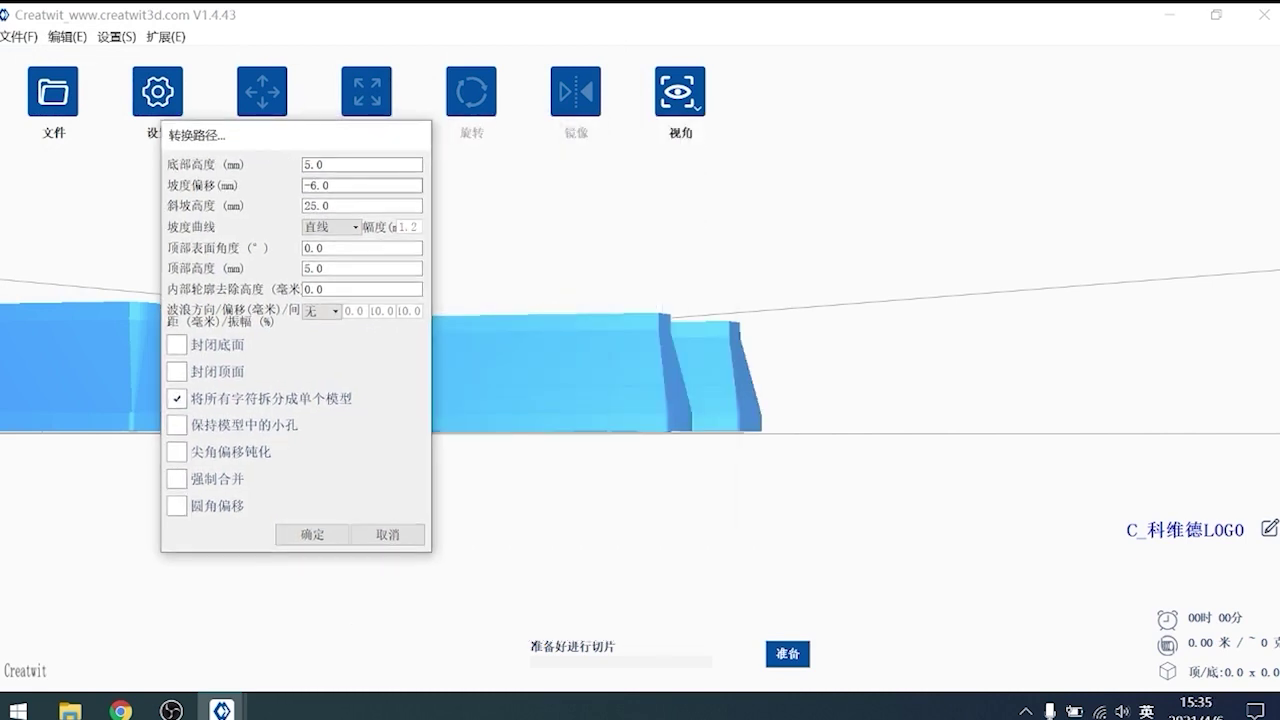
pyautogui.moveTo(331, 185); pyautogui.dragTo(303, 185)
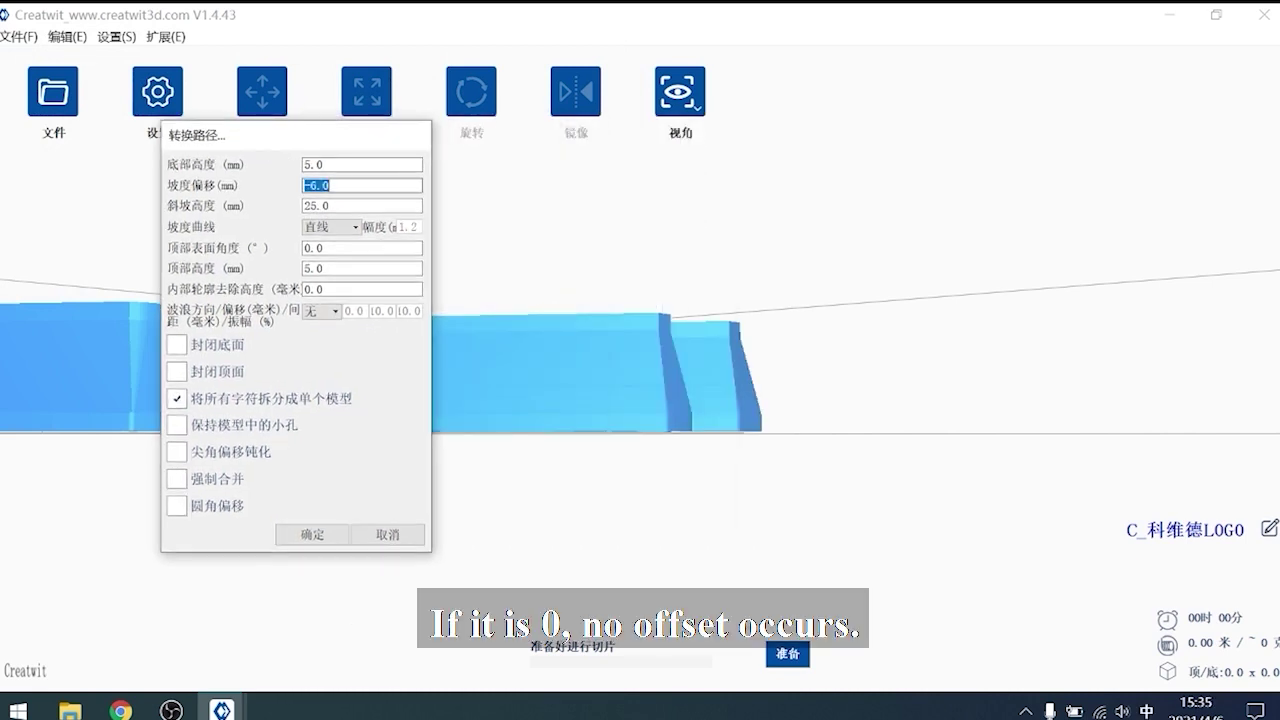
pyautogui.write('0')
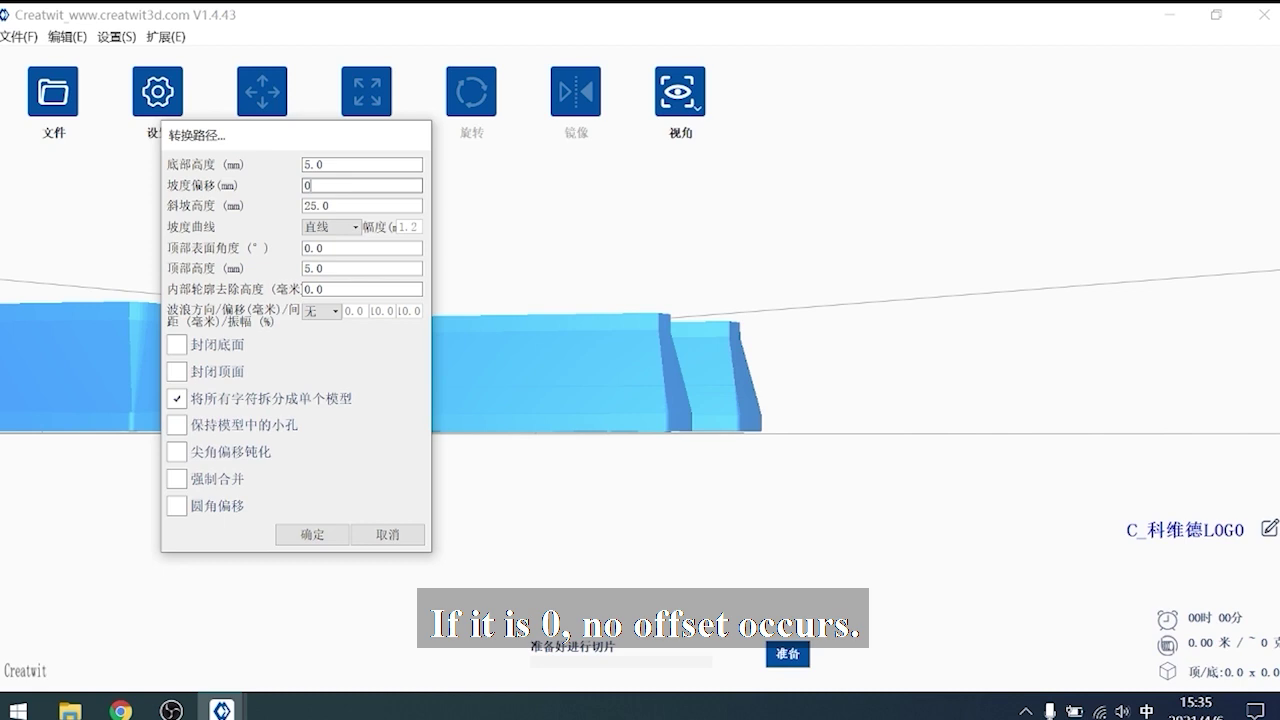
pyautogui.click(313, 535)
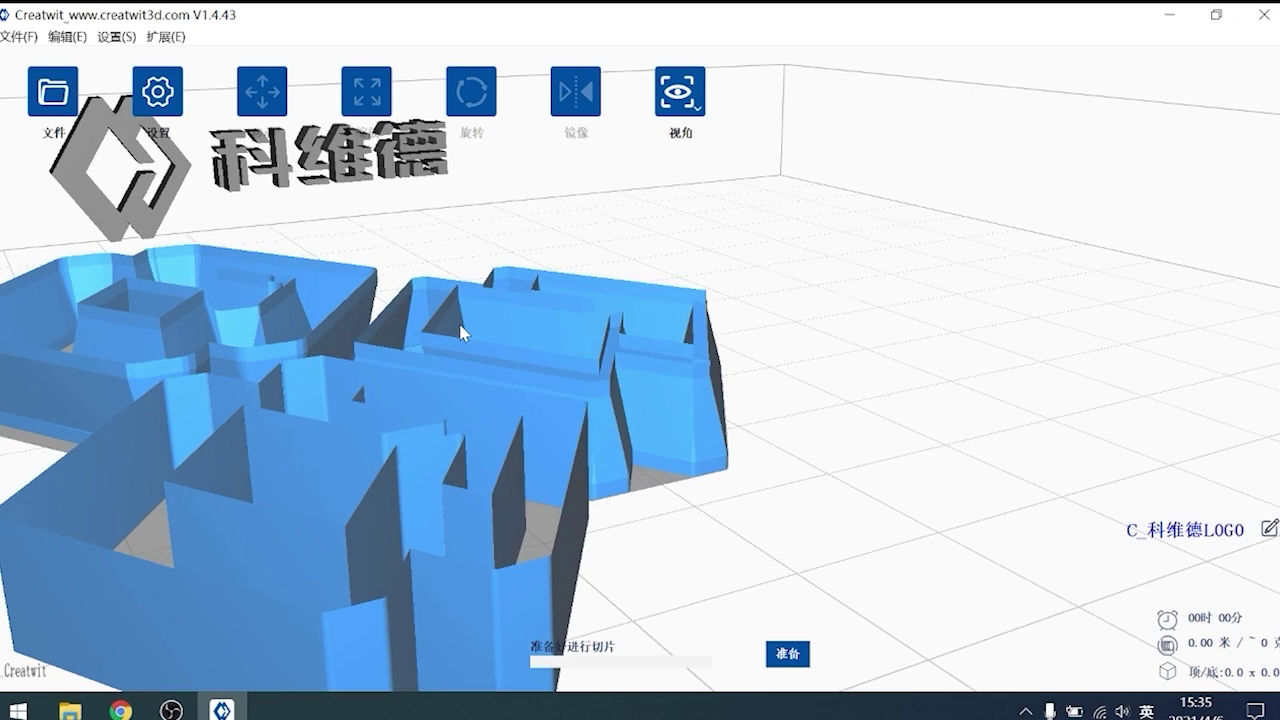
pyautogui.moveTo(460, 332); pyautogui.dragTo(300, 300)
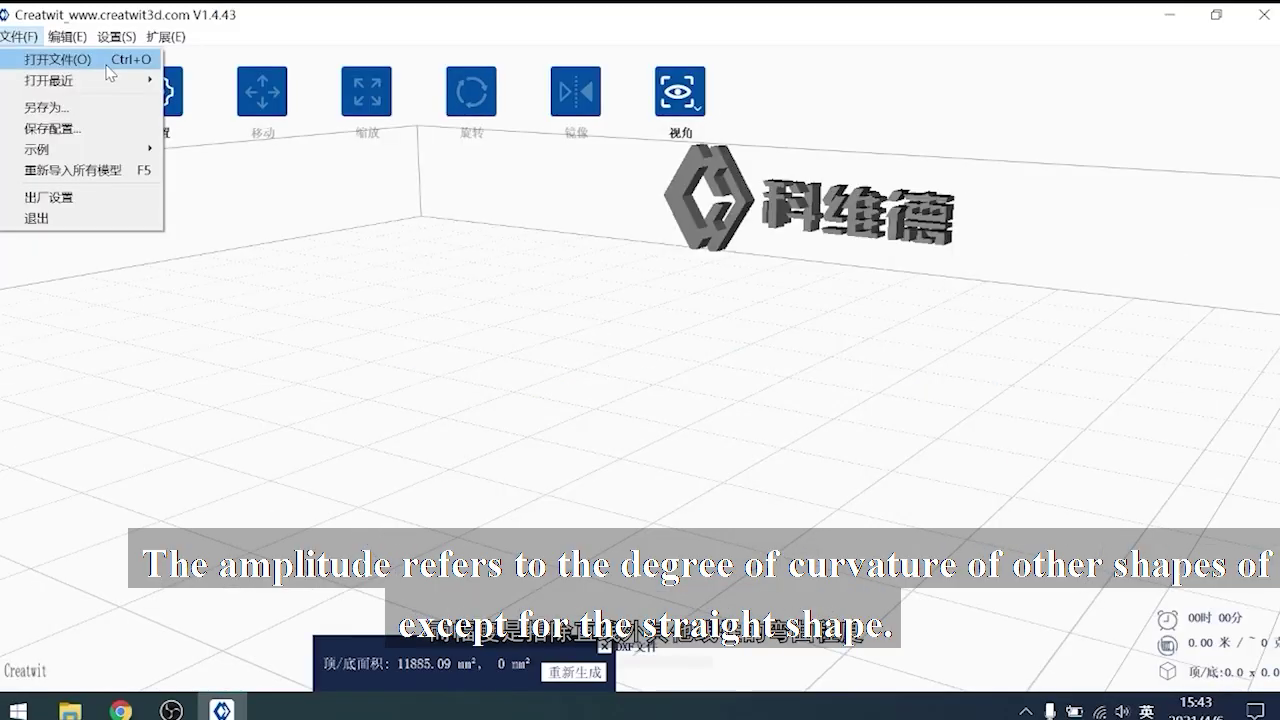
# - Open 科维德LOGO.svg from the desktop again for path conversion
pyautogui.click(57, 54)
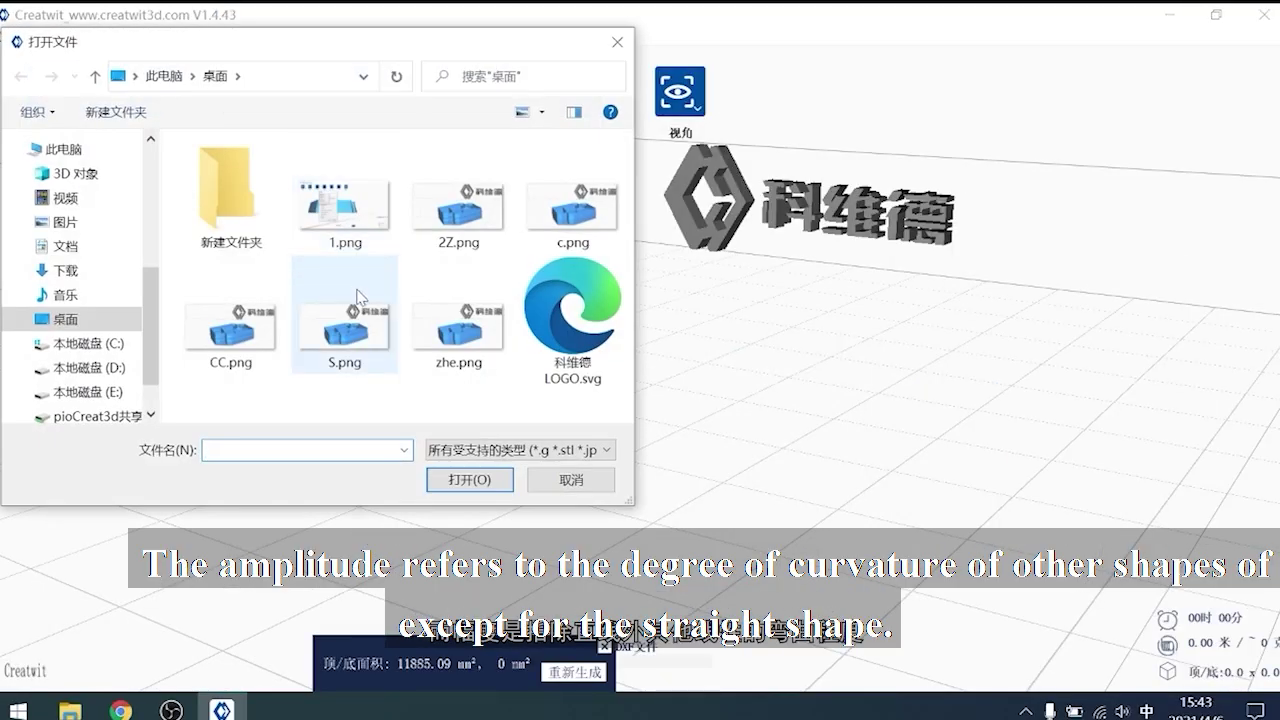
pyautogui.click(548, 313)
pyautogui.click(472, 480)
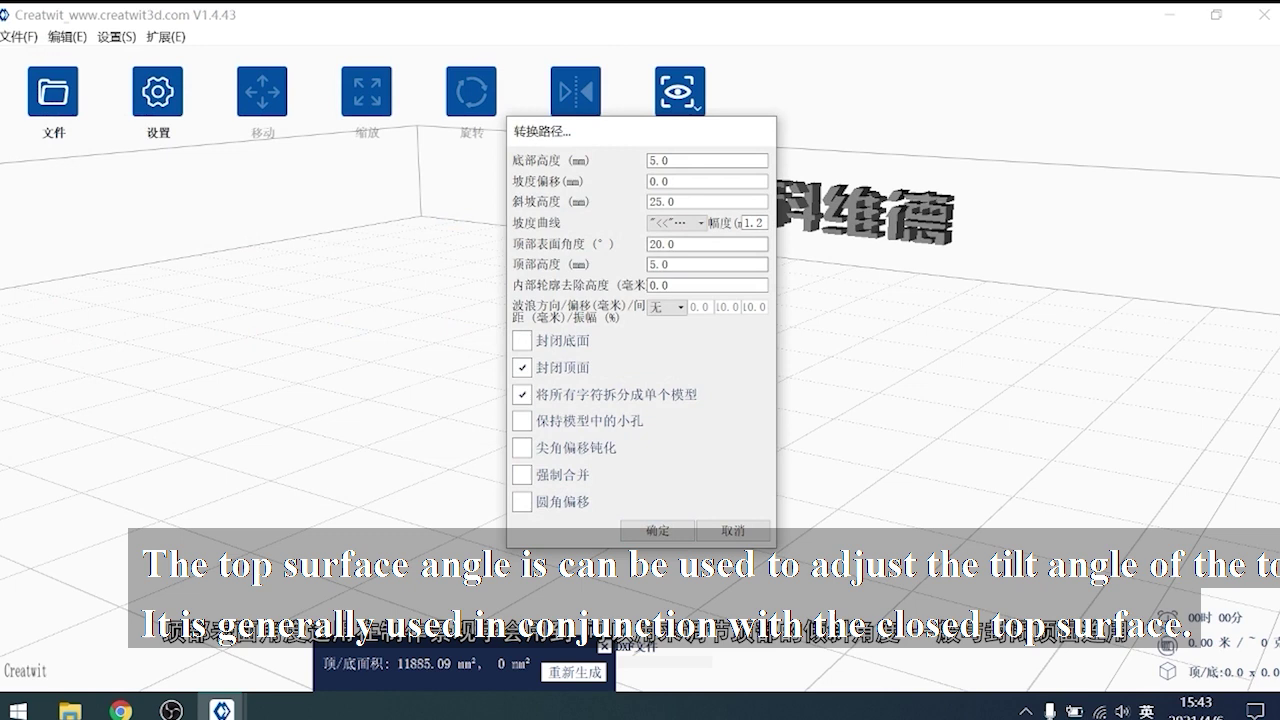
# - Set the top surface angle to 15° with the top surface closed and convert the logo
pyautogui.doubleClick(668, 244)
pyautogui.write('15')
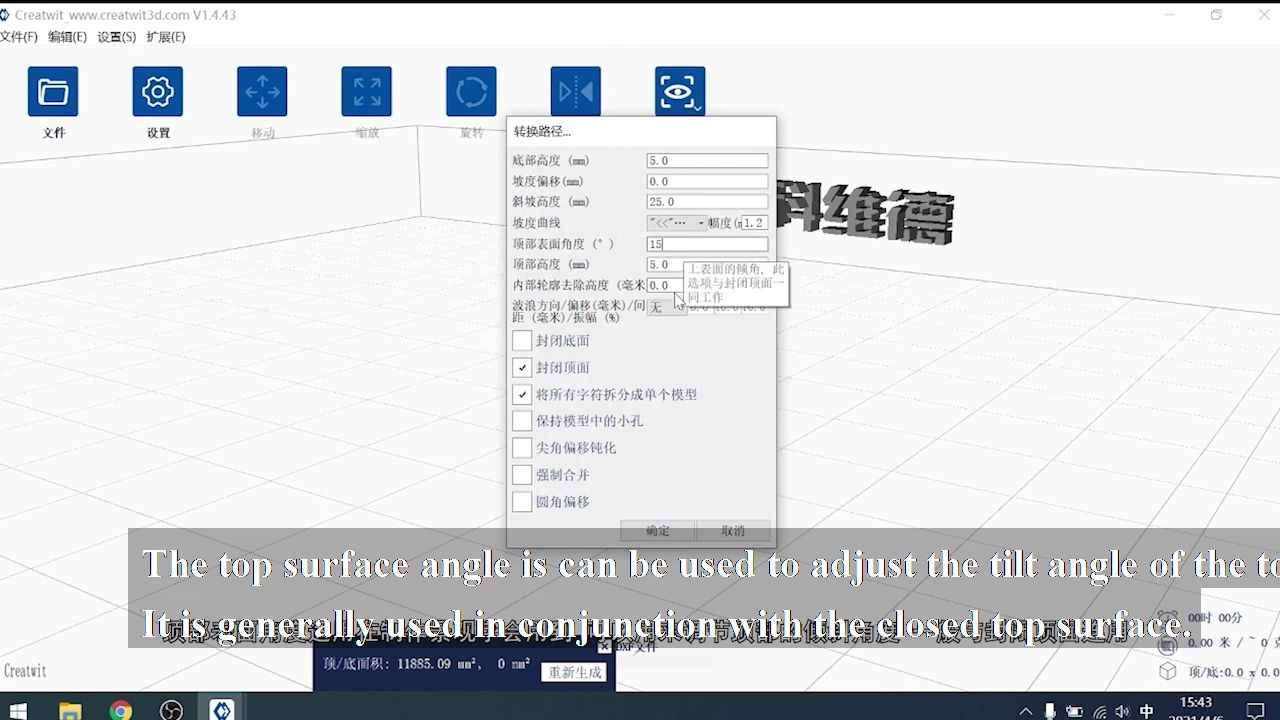
pyautogui.click(674, 531)
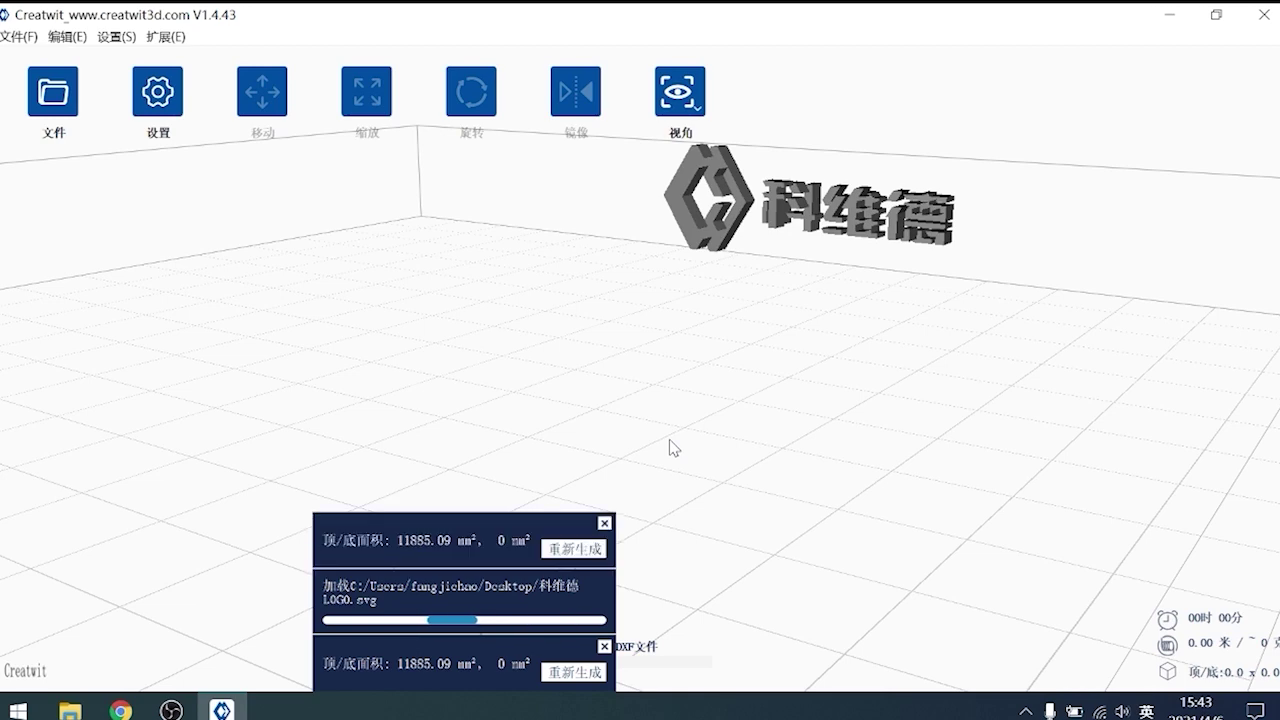
pyautogui.moveTo(669, 440); pyautogui.dragTo(714, 449)
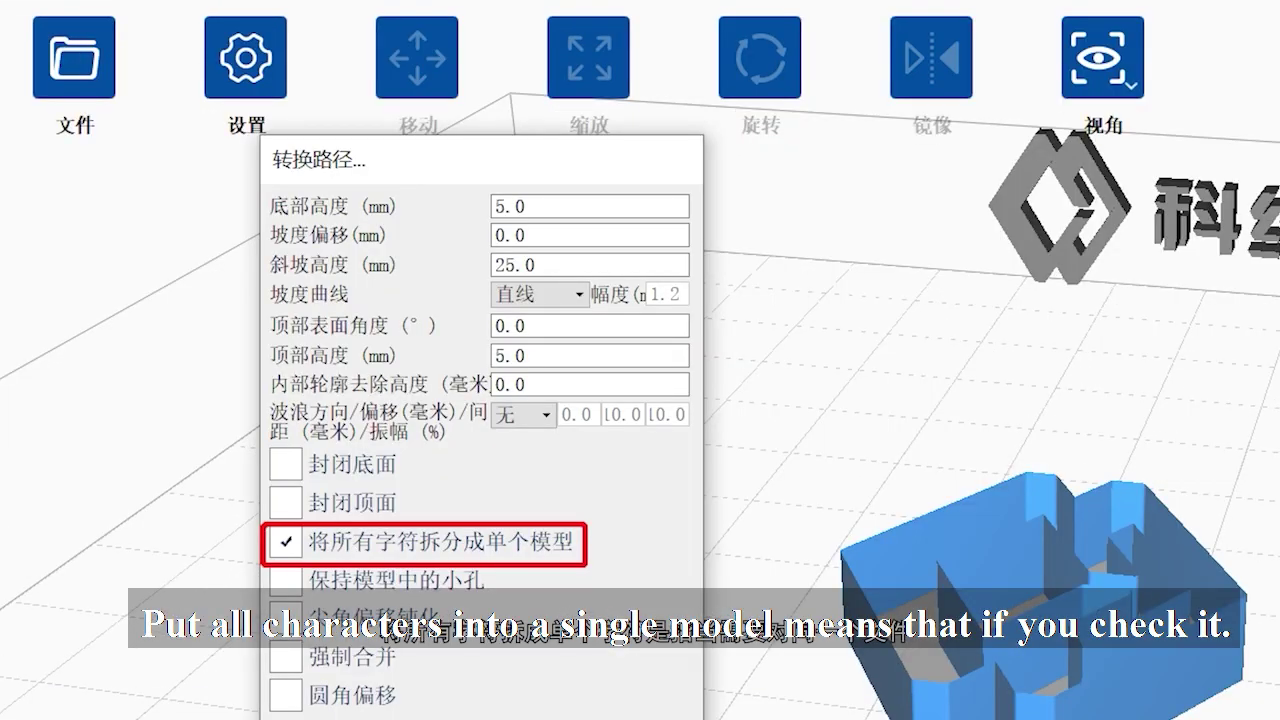